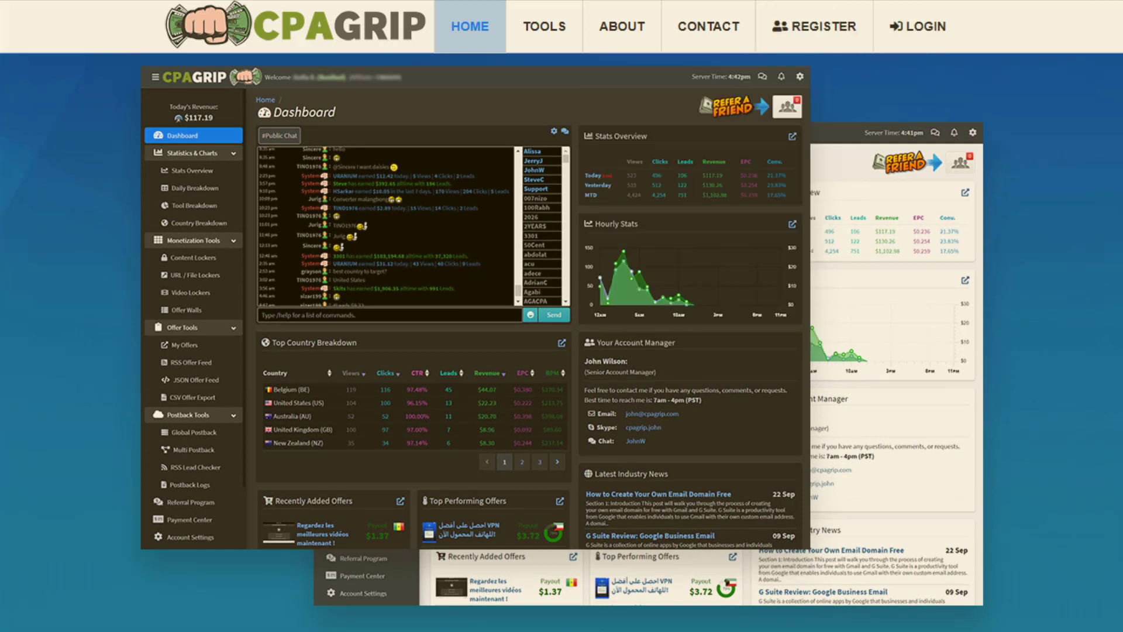
Scroll down through the My Offers list to review the offers, then back up.
{"action": "mouse_move", "coordinate": [786, 626]}
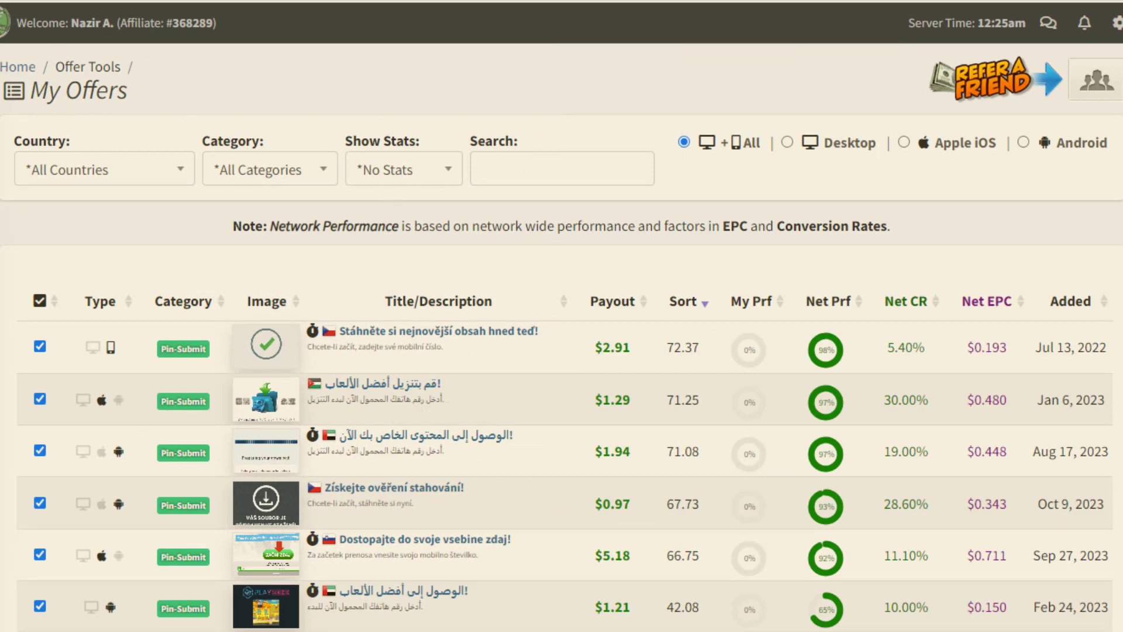
{"action": "scroll", "coordinate": [561, 337], "scroll_direction": "down", "scroll_amount": 6}
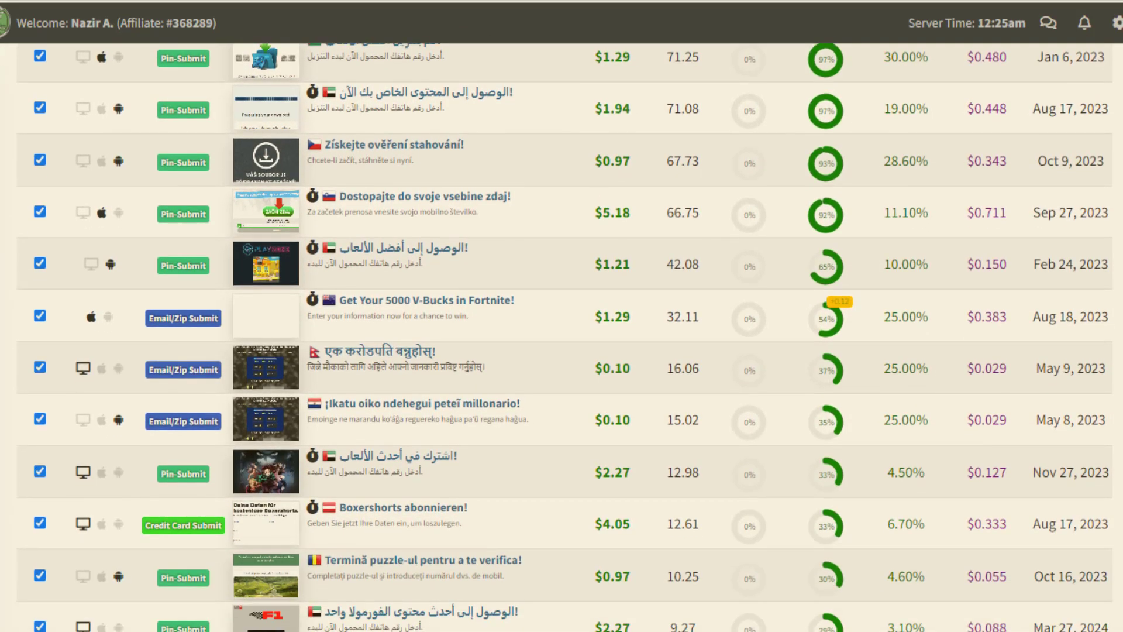
{"action": "scroll", "coordinate": [562, 337], "scroll_direction": "down", "scroll_amount": 1}
{"action": "scroll", "coordinate": [562, 337], "scroll_direction": "down", "scroll_amount": 5}
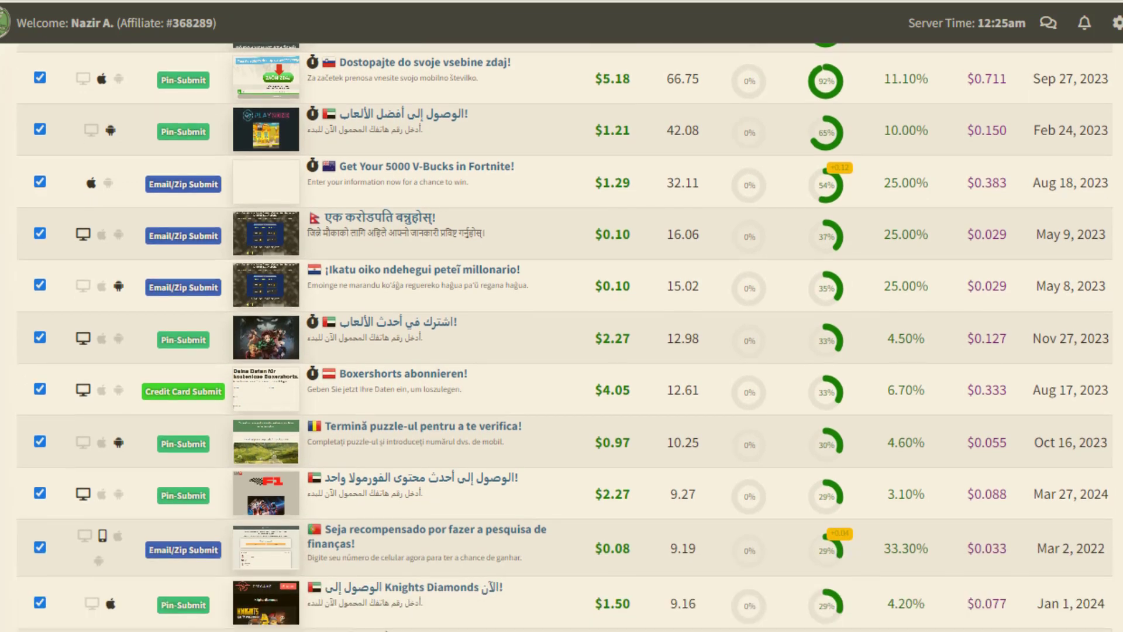
{"action": "scroll", "coordinate": [561, 337], "scroll_direction": "down", "scroll_amount": 5}
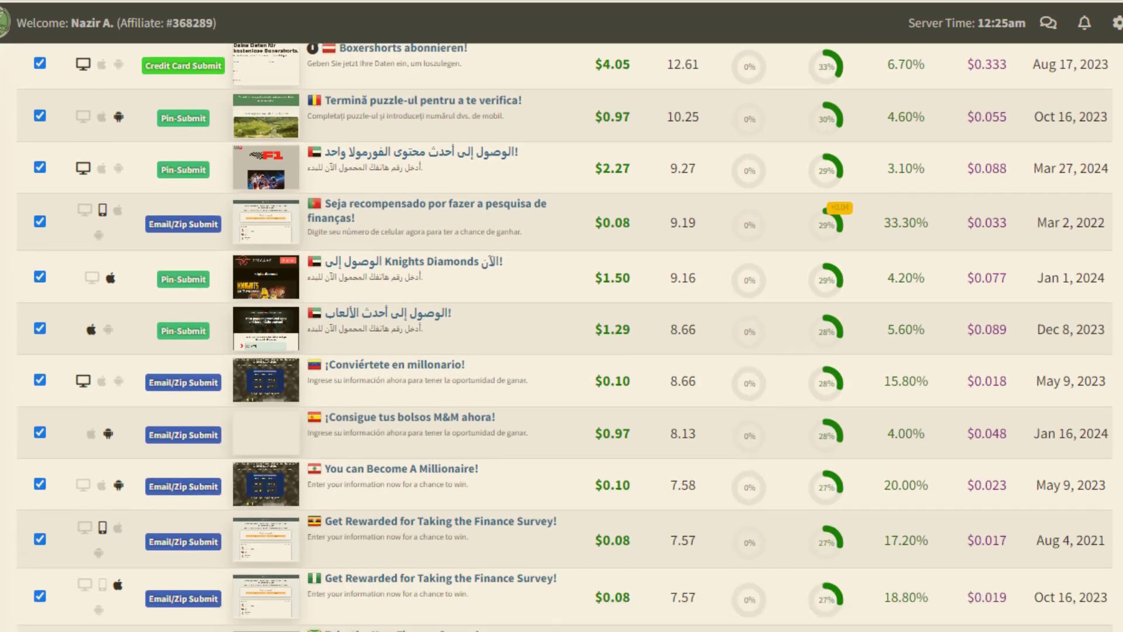
{"action": "scroll", "coordinate": [562, 337], "scroll_direction": "down", "scroll_amount": 5}
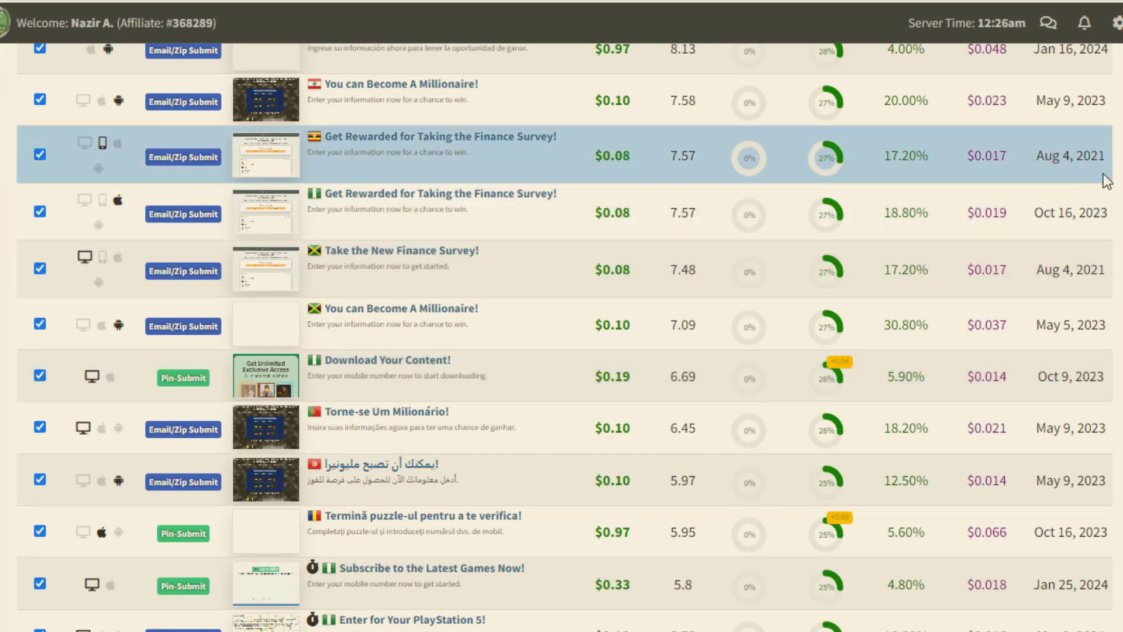
{"action": "scroll", "coordinate": [562, 337], "scroll_direction": "up", "scroll_amount": 20}
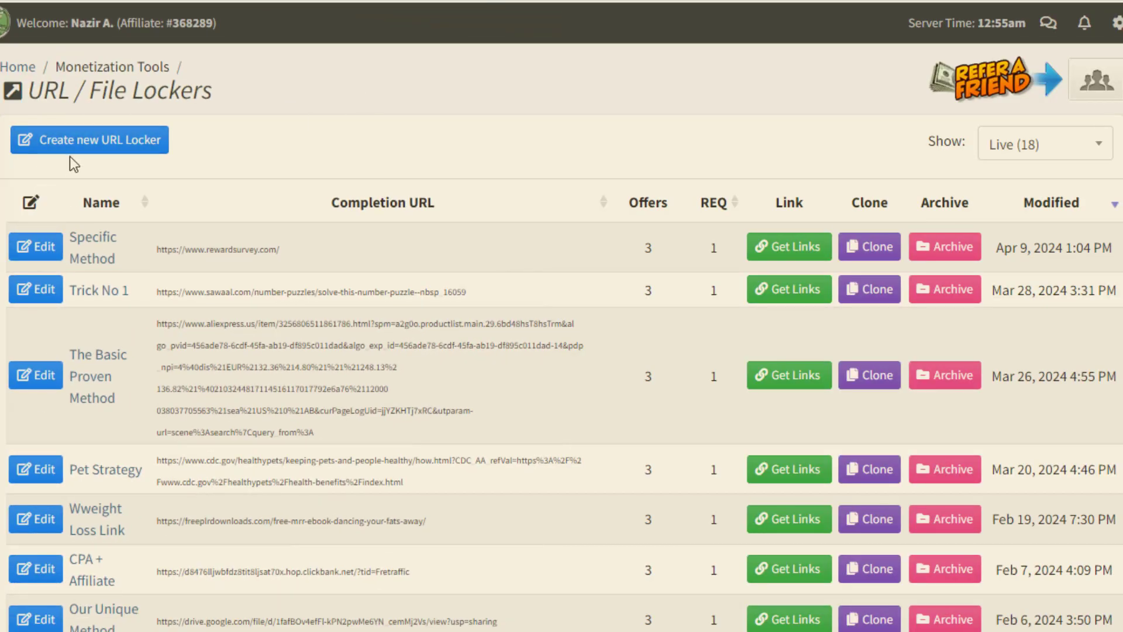
Start a new URL locker by accepting its Terms of Service, then switch browser windows.
{"action": "left_click", "coordinate": [143, 143]}
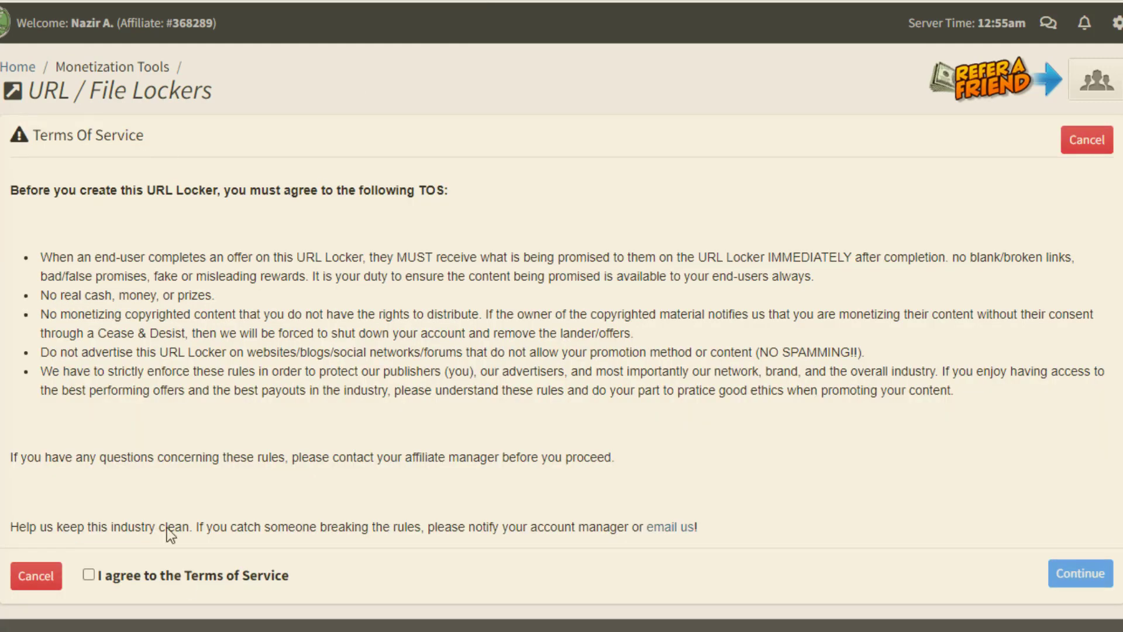
{"action": "left_click", "coordinate": [89, 575]}
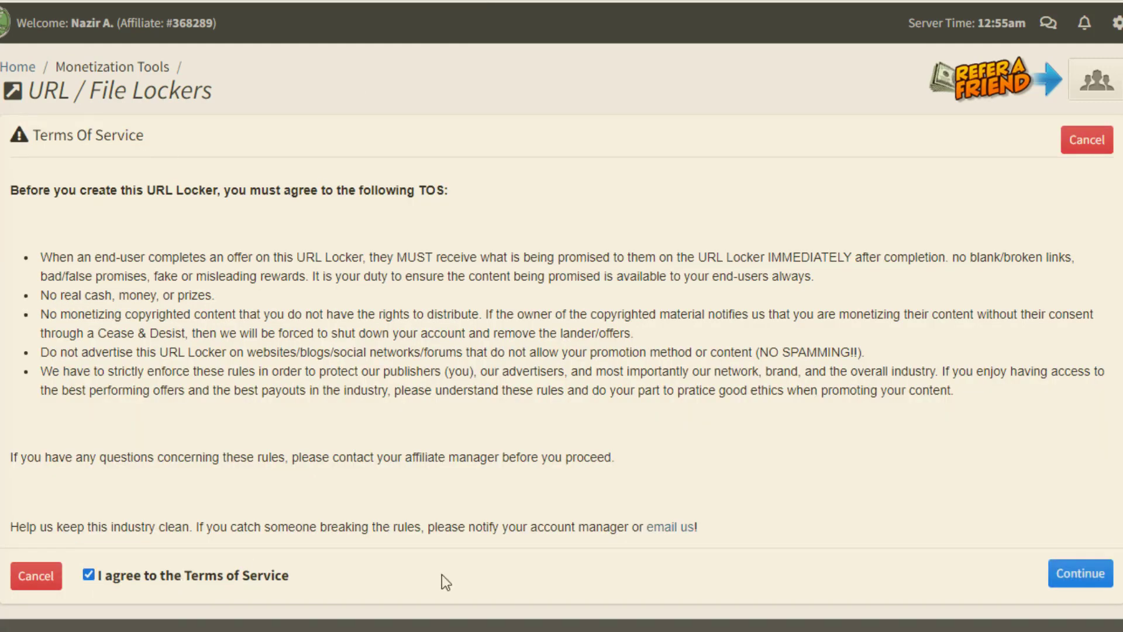
{"action": "left_click", "coordinate": [1066, 579]}
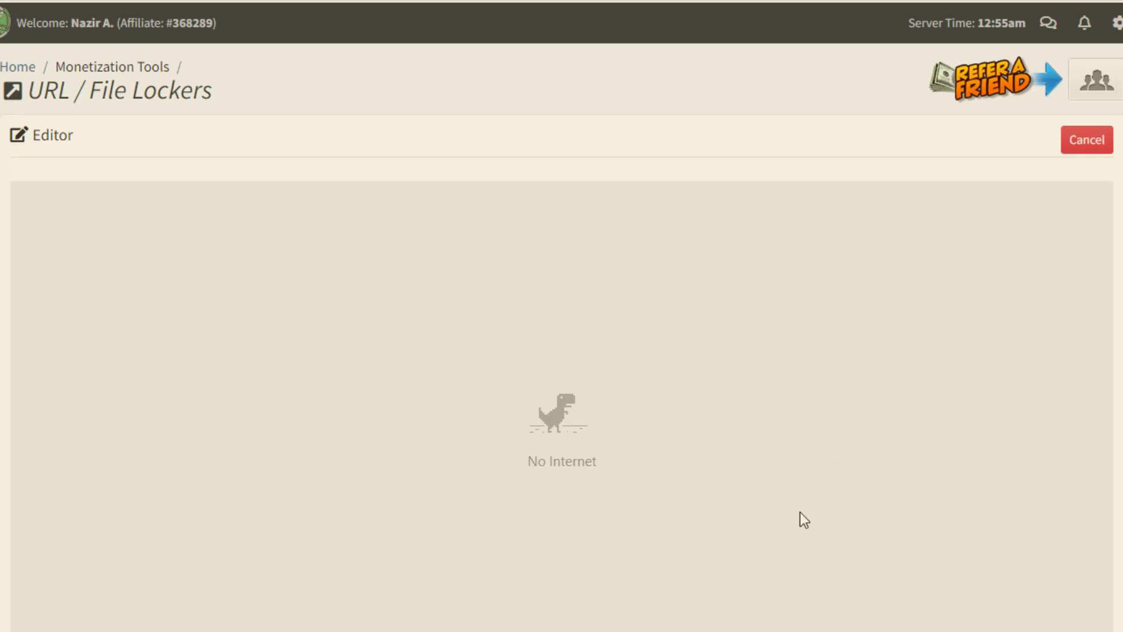
{"action": "mouse_move", "coordinate": [808, 629]}
{"action": "left_click", "coordinate": [740, 619]}
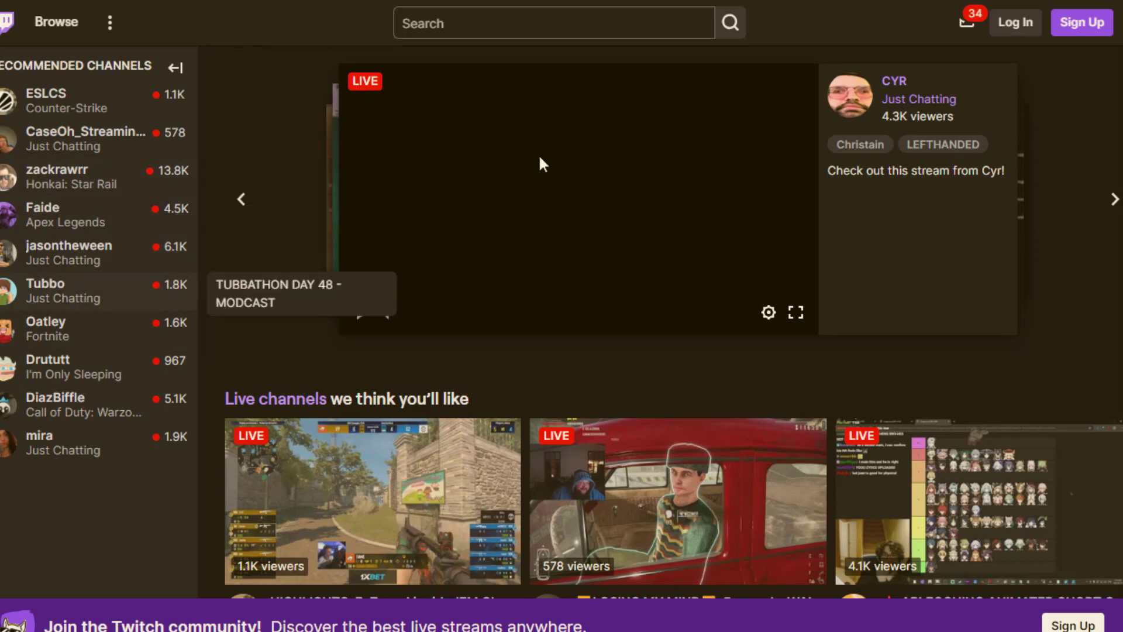
Scroll through the Twitch home page's recommendations and back up to Live channels.
{"action": "scroll", "coordinate": [356, 300], "scroll_direction": "down", "scroll_amount": 10}
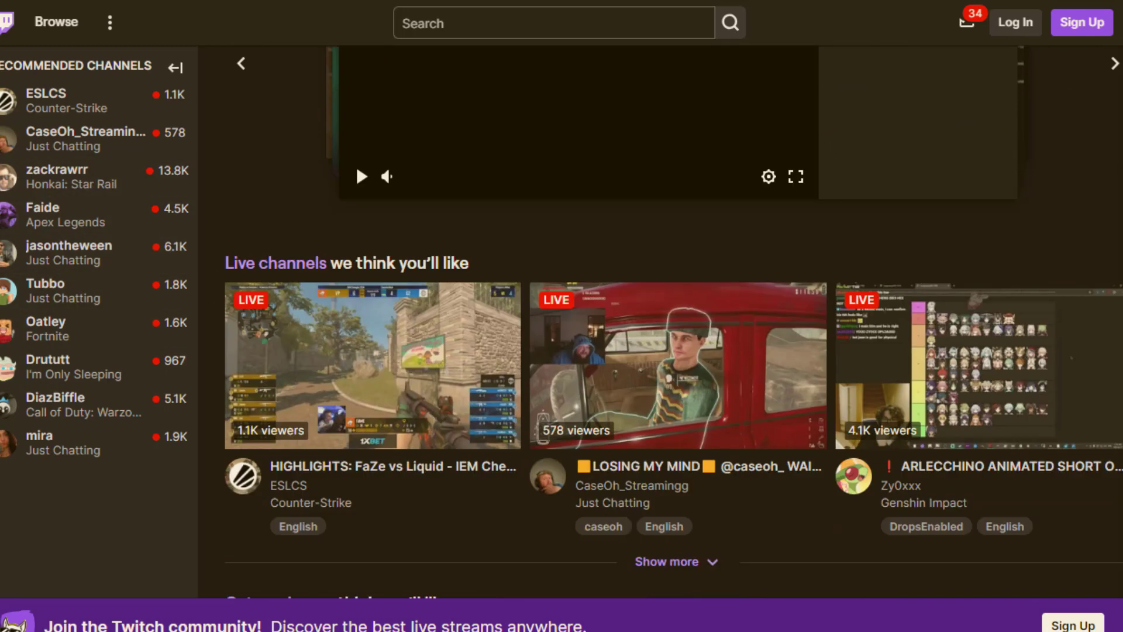
{"action": "scroll", "coordinate": [674, 322], "scroll_direction": "down", "scroll_amount": 10}
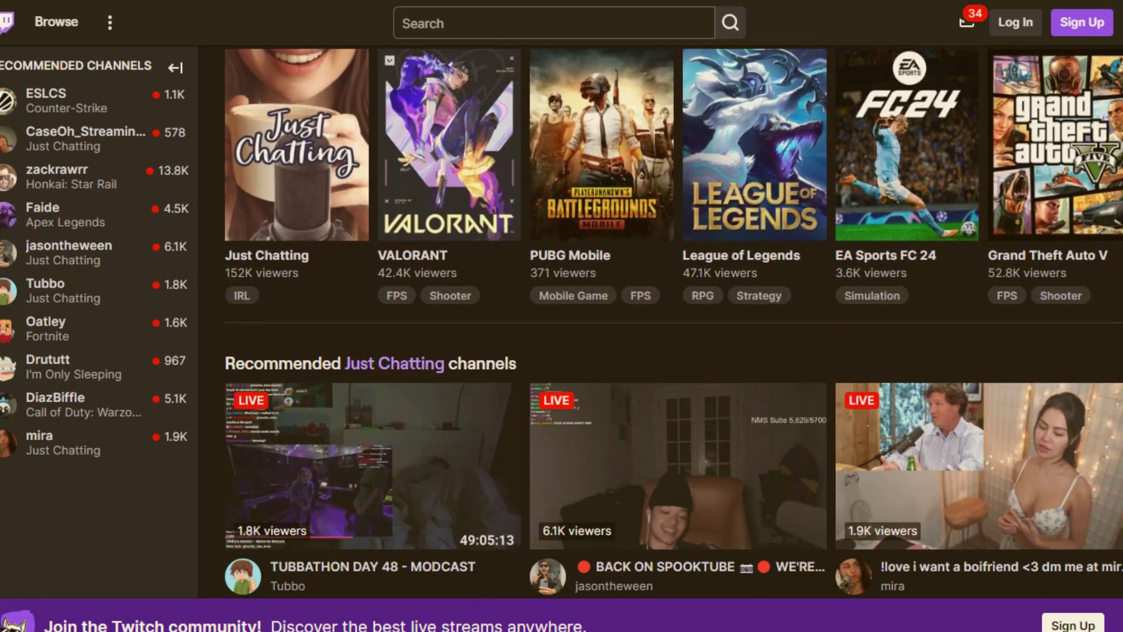
{"action": "scroll", "coordinate": [674, 332], "scroll_direction": "down", "scroll_amount": 5}
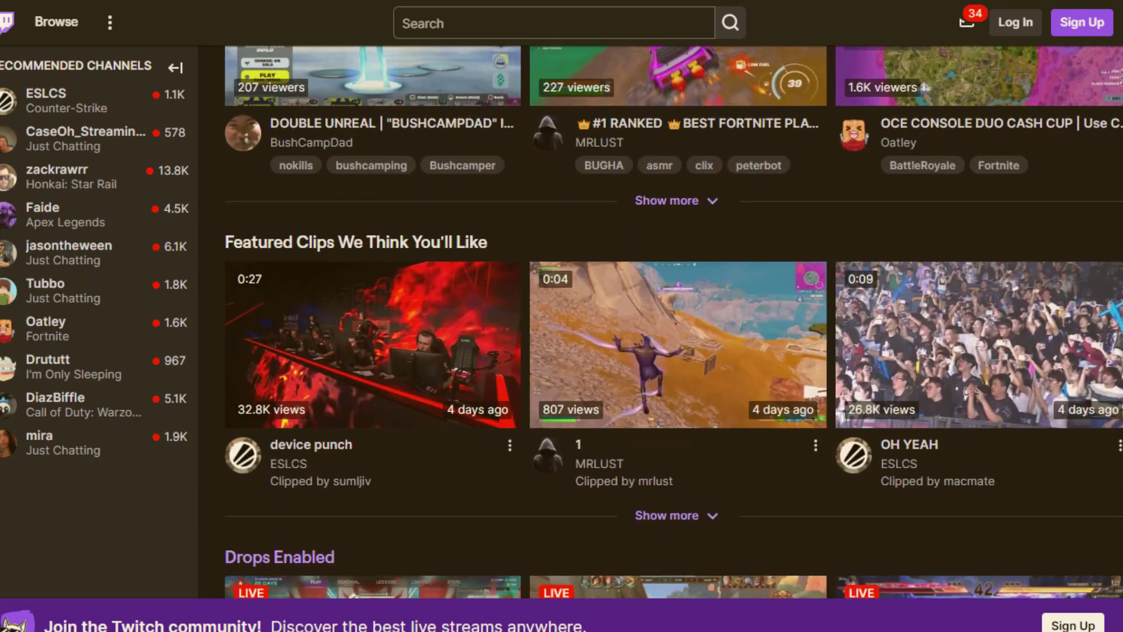
{"action": "scroll", "coordinate": [674, 331], "scroll_direction": "down", "scroll_amount": 2}
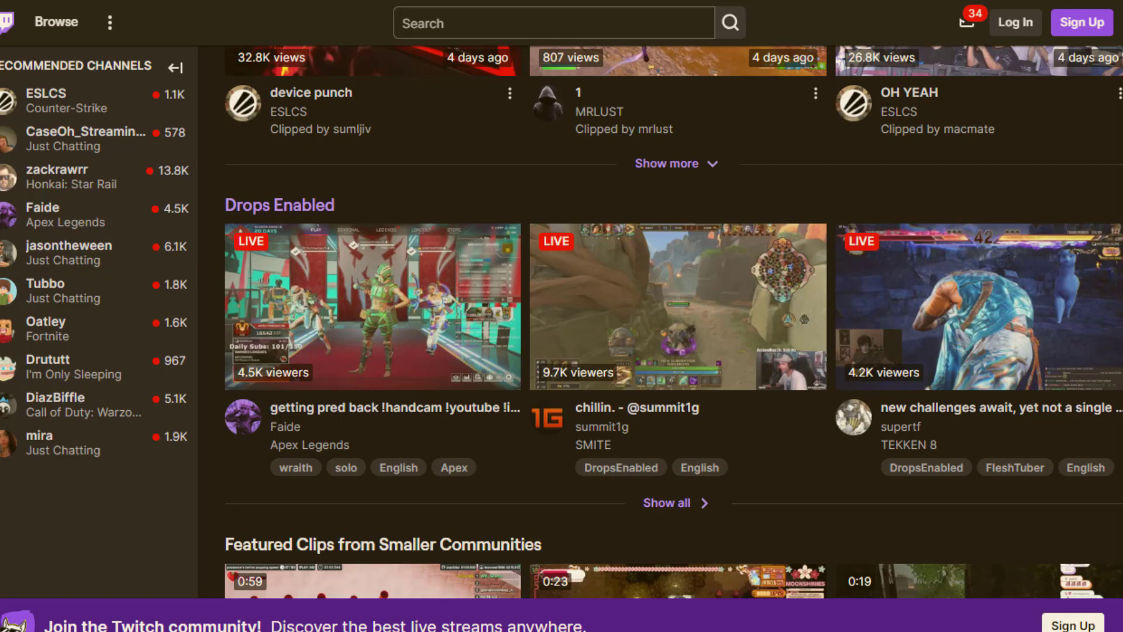
{"action": "scroll", "coordinate": [674, 321], "scroll_direction": "down", "scroll_amount": 10}
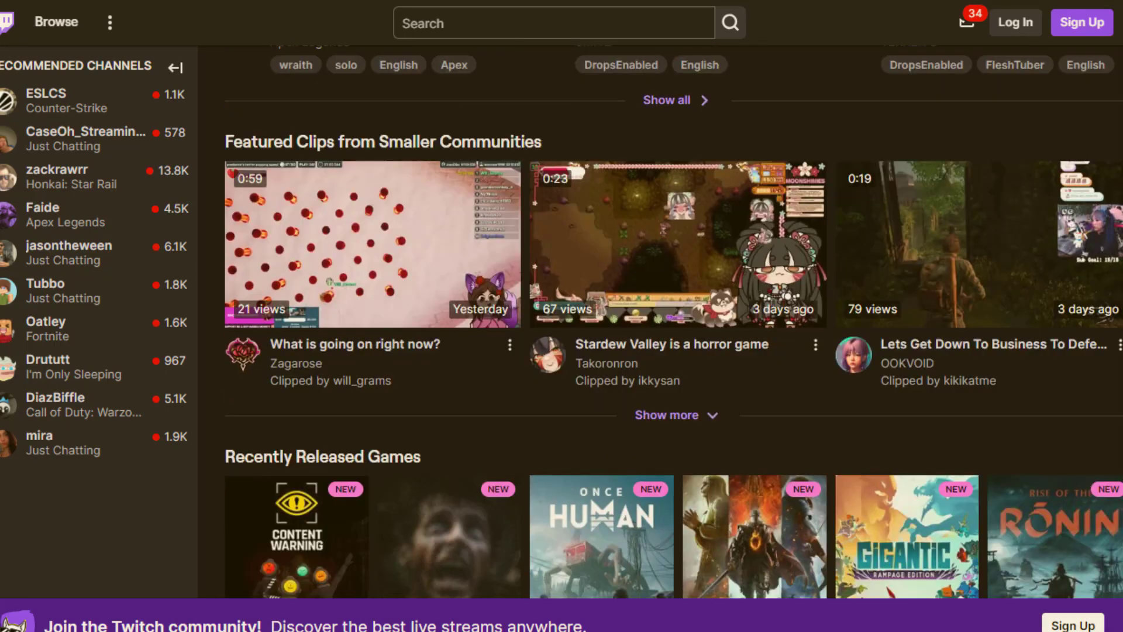
{"action": "scroll", "coordinate": [674, 264], "scroll_direction": "up", "scroll_amount": 1}
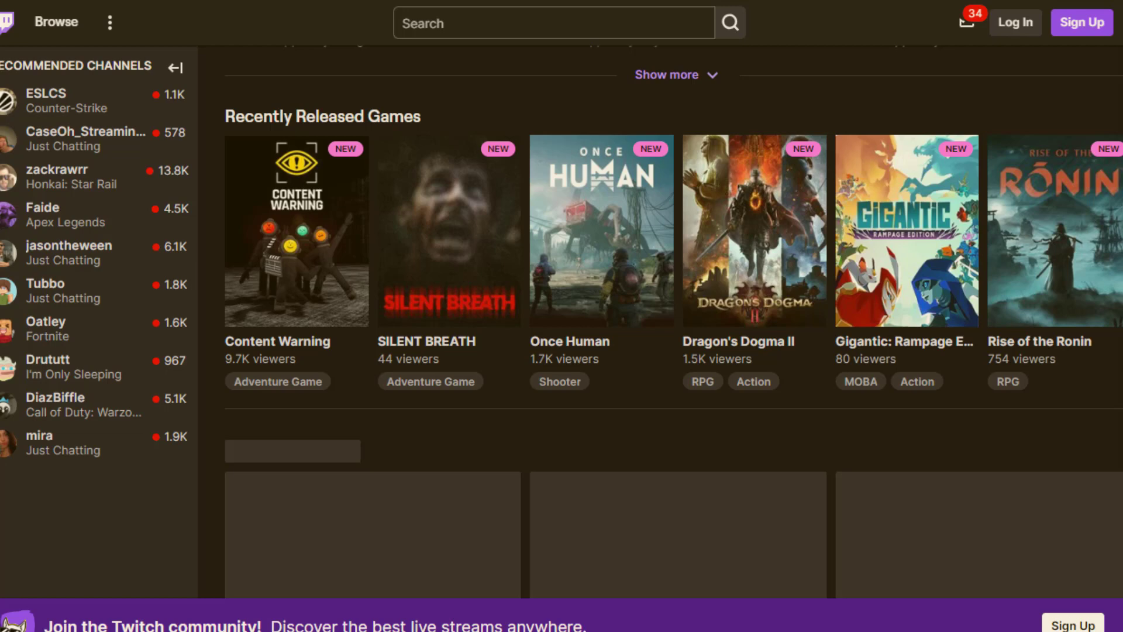
{"action": "scroll", "coordinate": [1097, 219], "scroll_direction": "down", "scroll_amount": 6}
{"action": "scroll", "coordinate": [1096, 219], "scroll_direction": "up", "scroll_amount": 20}
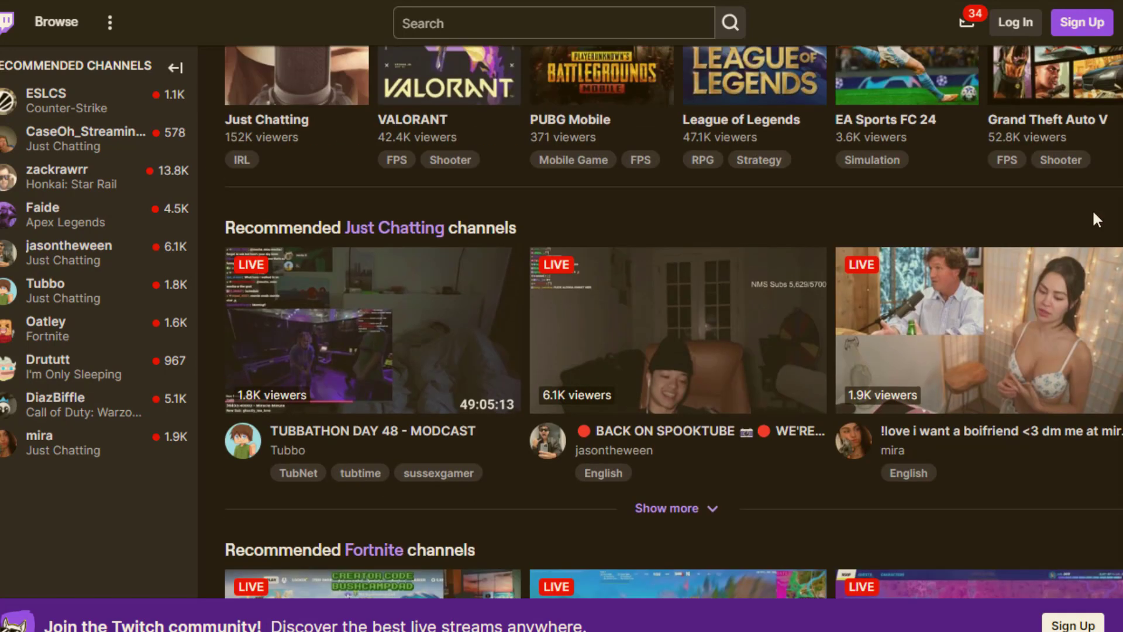
{"action": "scroll", "coordinate": [1096, 220], "scroll_direction": "up", "scroll_amount": 6}
{"action": "scroll", "coordinate": [1083, 124], "scroll_direction": "up", "scroll_amount": 1}
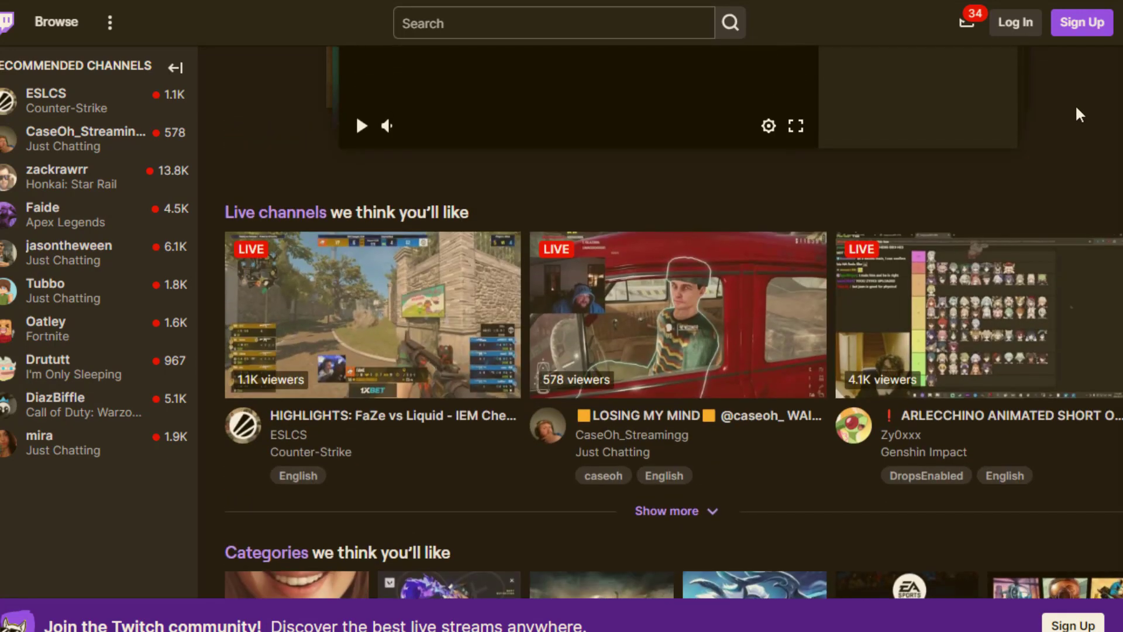
Open the Arguz11 live channel page and look over it.
{"action": "left_click", "coordinate": [506, 159]}
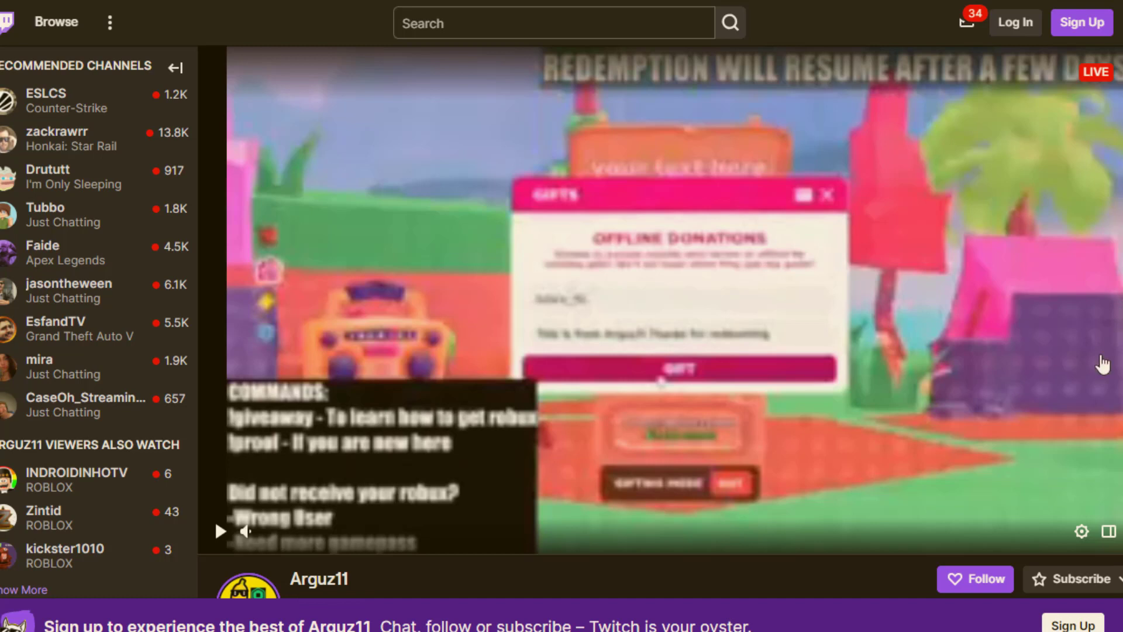
{"action": "scroll", "coordinate": [921, 488], "scroll_direction": "down", "scroll_amount": 4}
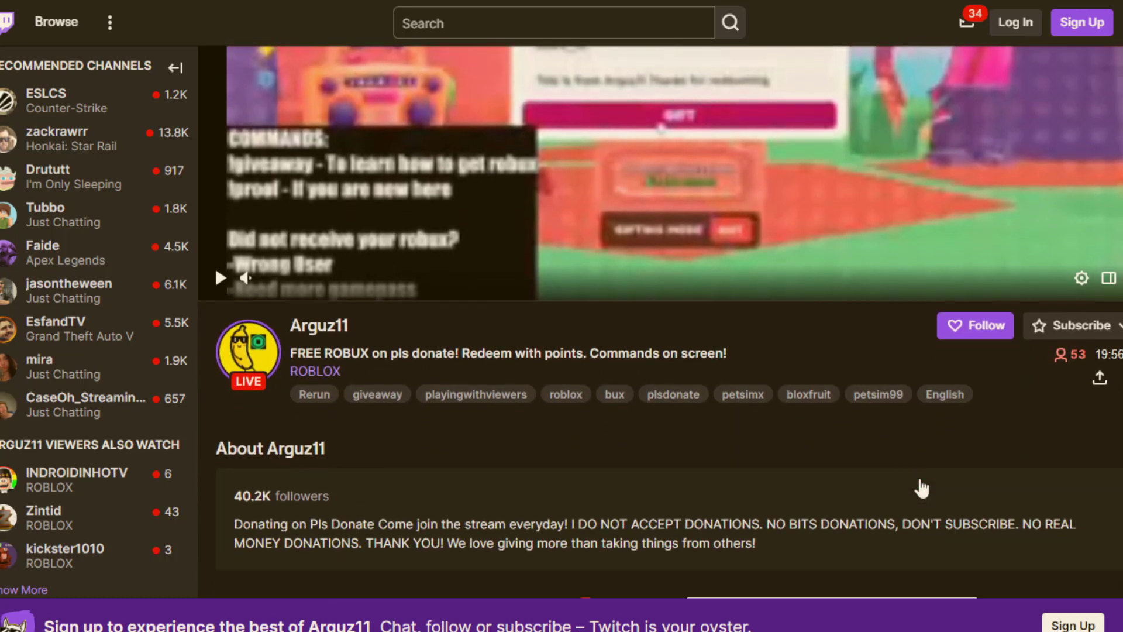
{"action": "scroll", "coordinate": [921, 488], "scroll_direction": "up", "scroll_amount": 1}
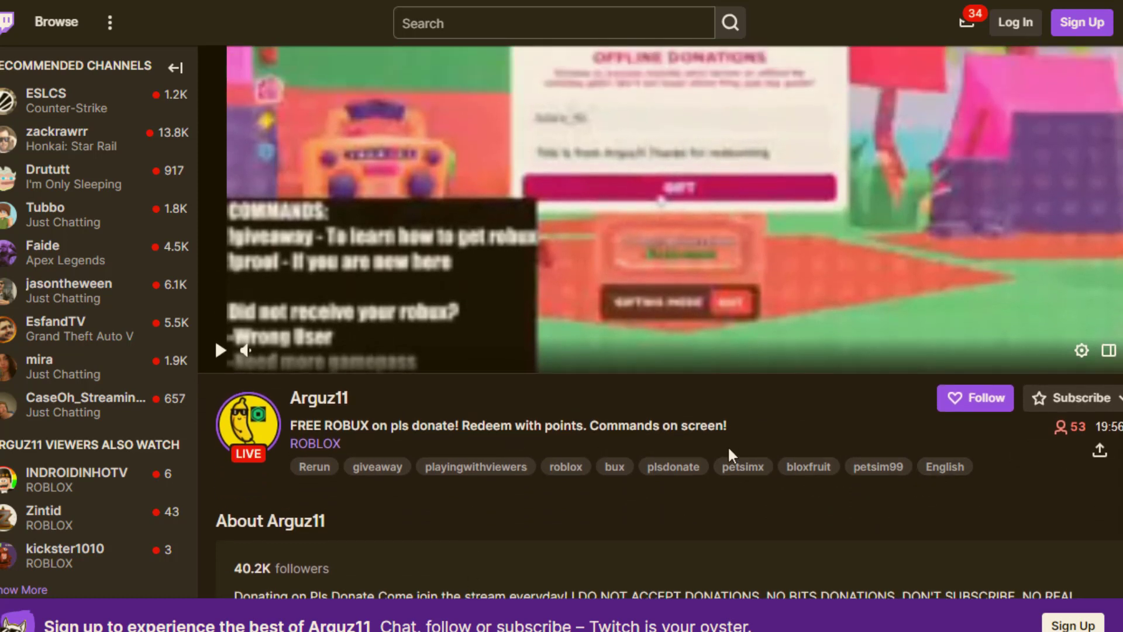
{"action": "scroll", "coordinate": [728, 449], "scroll_direction": "down", "scroll_amount": 1}
{"action": "scroll", "coordinate": [728, 449], "scroll_direction": "up", "scroll_amount": 2}
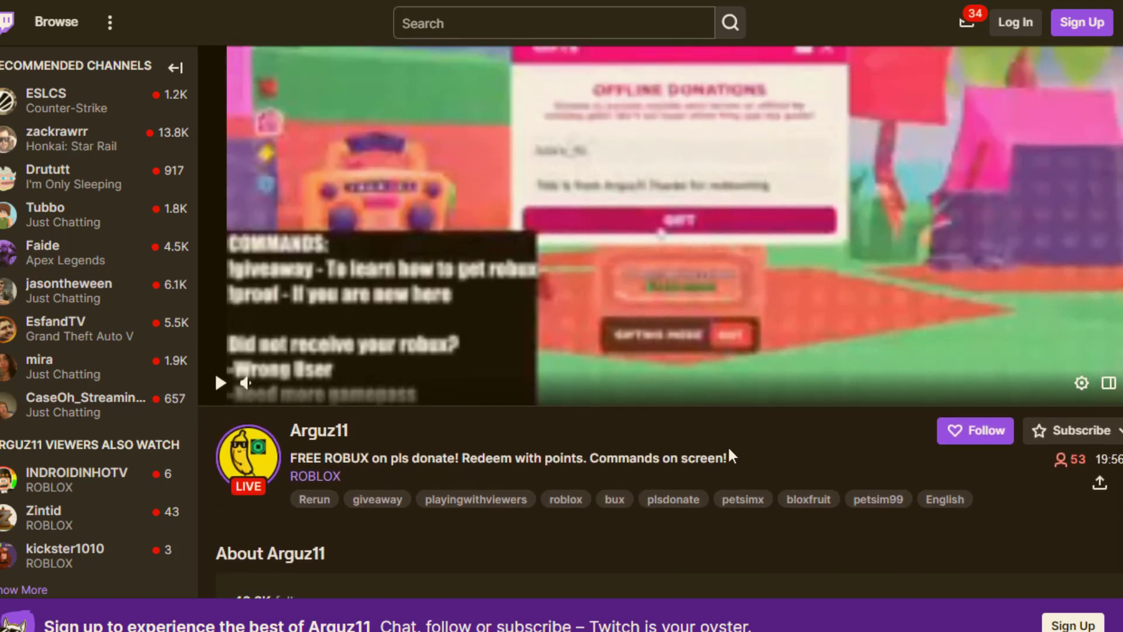
{"action": "scroll", "coordinate": [730, 455], "scroll_direction": "up", "scroll_amount": 1}
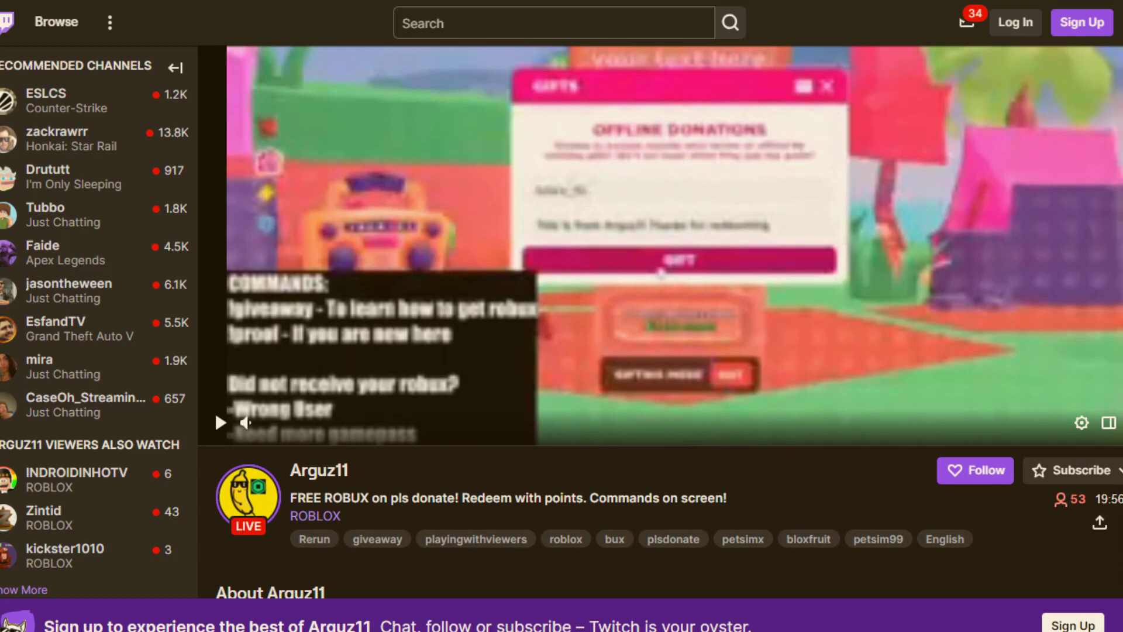
Copy the channel's page address and return to CPAGrip's URL lockers page.
{"action": "right_click", "coordinate": [231, 1]}
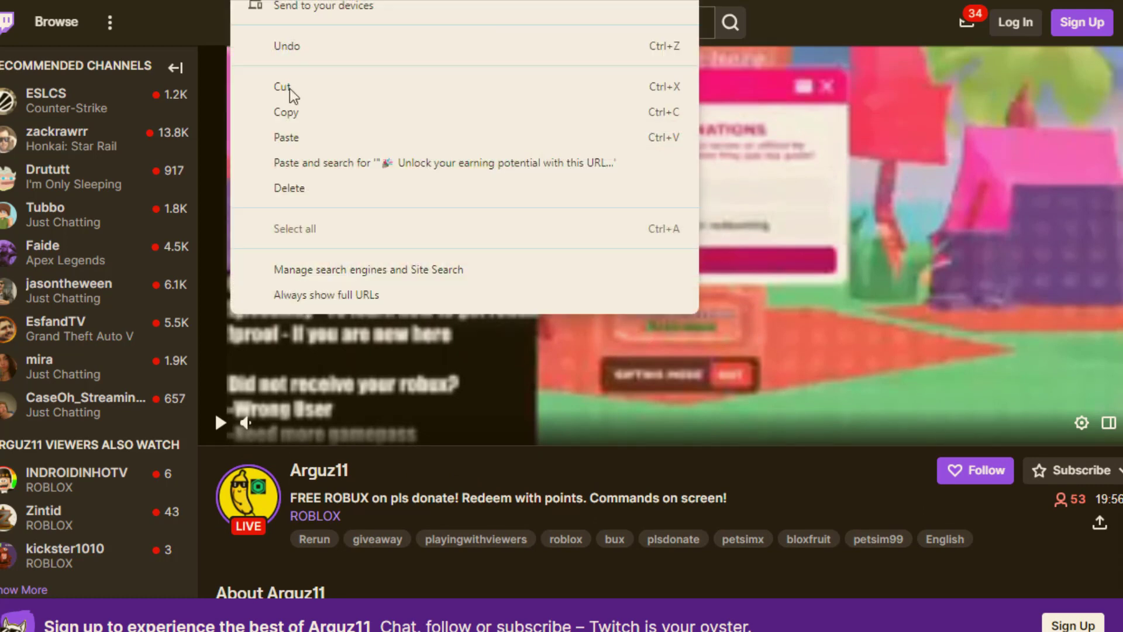
{"action": "left_click", "coordinate": [331, 115]}
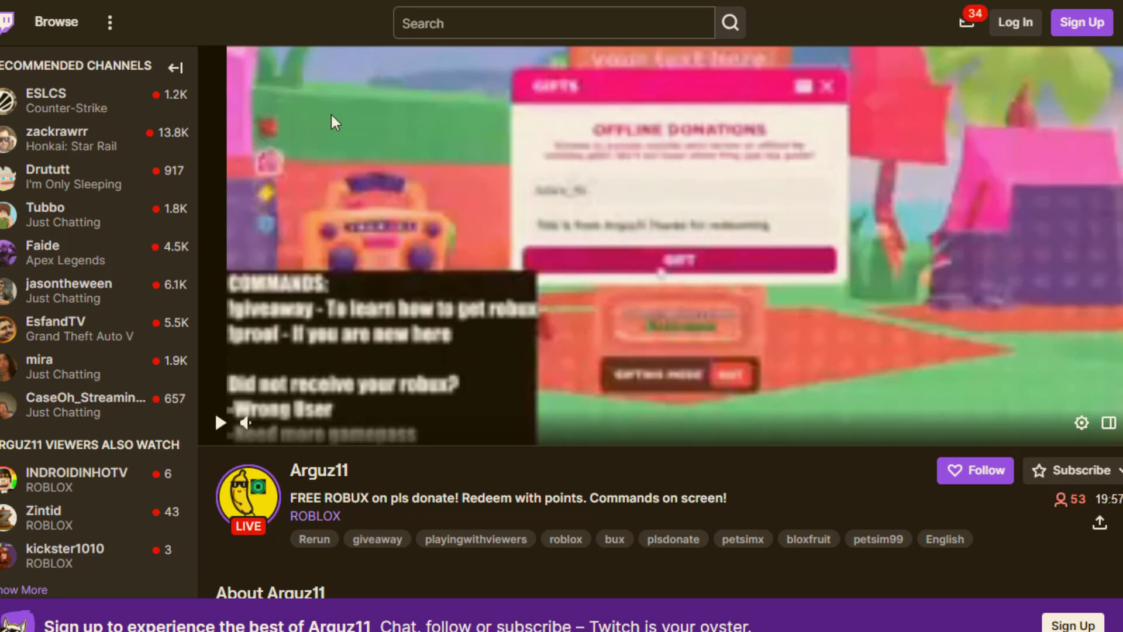
{"action": "mouse_move", "coordinate": [848, 631]}
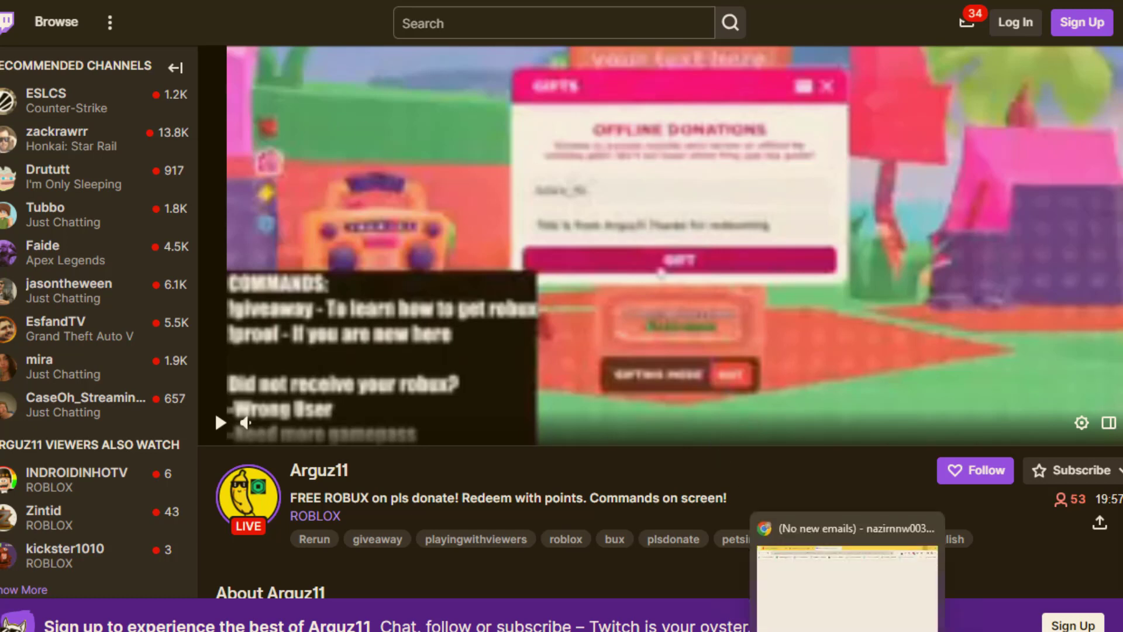
{"action": "left_click", "coordinate": [847, 585]}
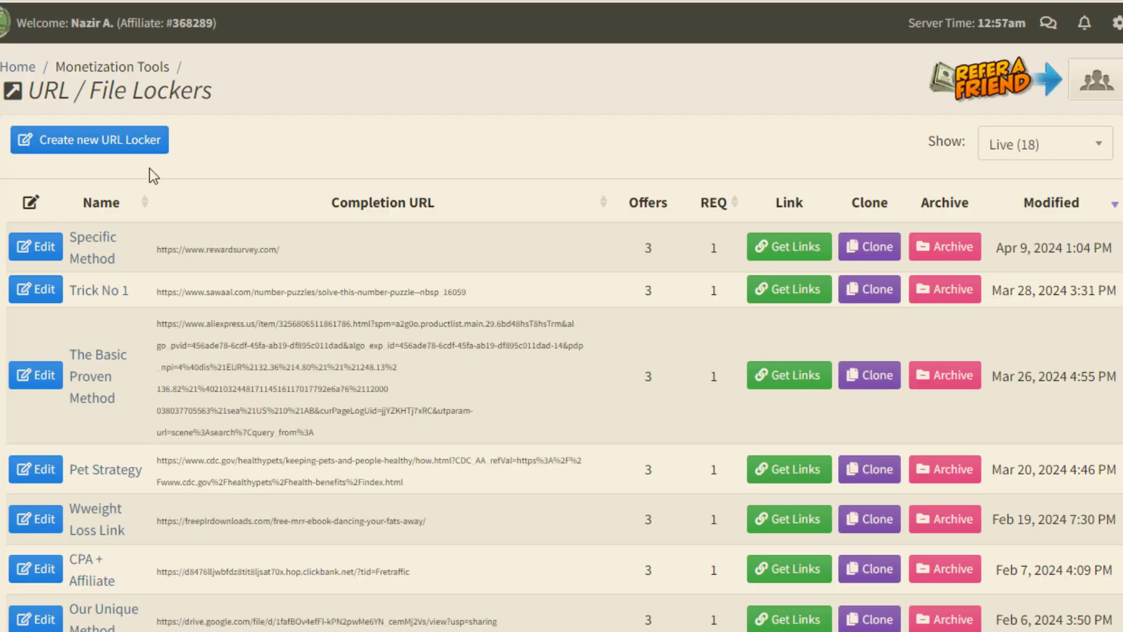
Create a new URL locker, agreeing to the Terms of Service.
{"action": "left_click", "coordinate": [128, 146]}
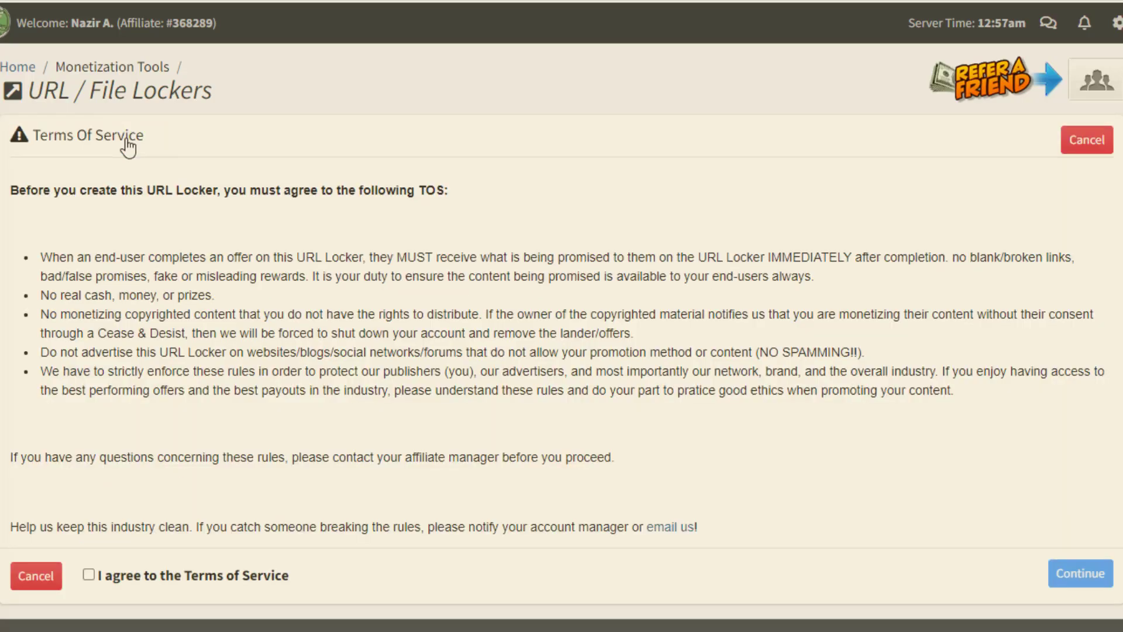
{"action": "left_click", "coordinate": [88, 576]}
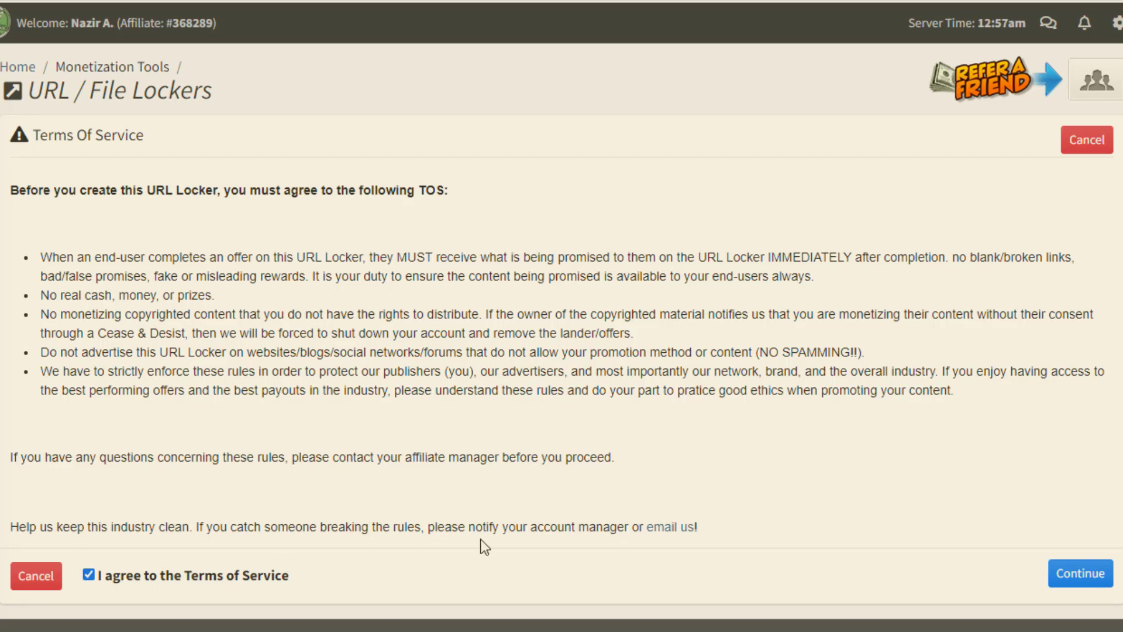
{"action": "left_click", "coordinate": [1079, 573]}
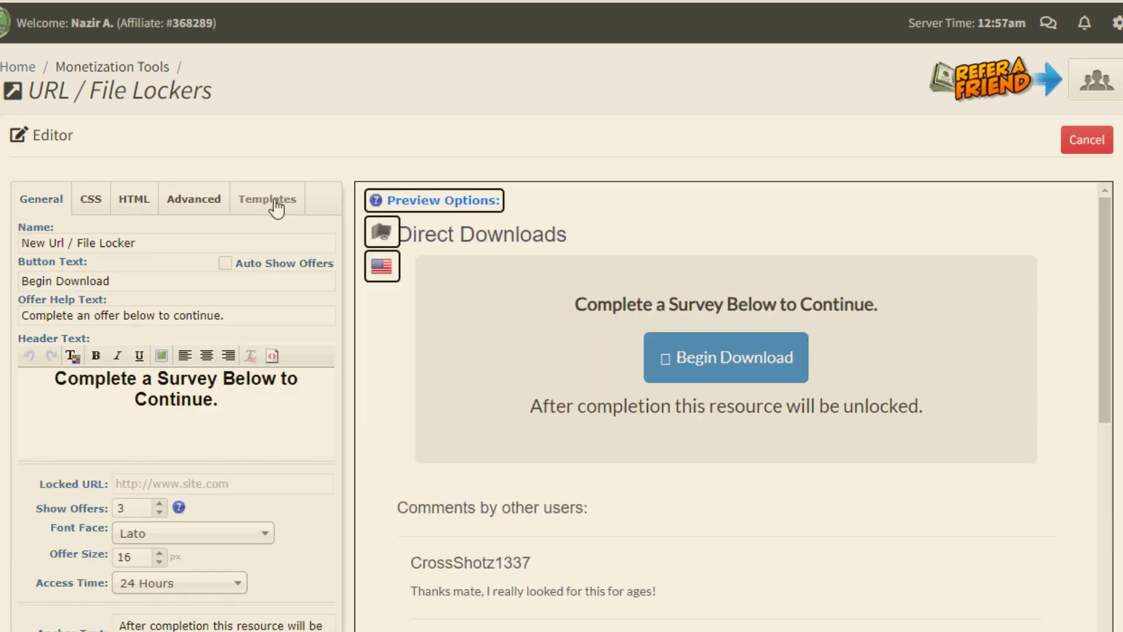
Apply the Human Verification template, then select the default locker name under General.
{"action": "left_click", "coordinate": [275, 202]}
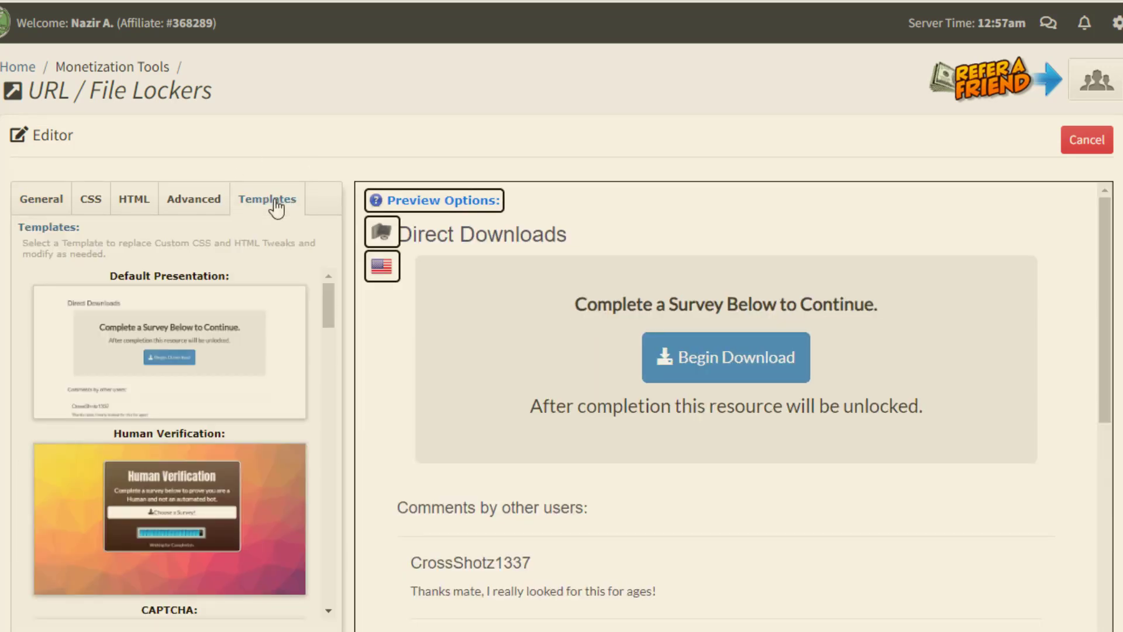
{"action": "left_click", "coordinate": [226, 524]}
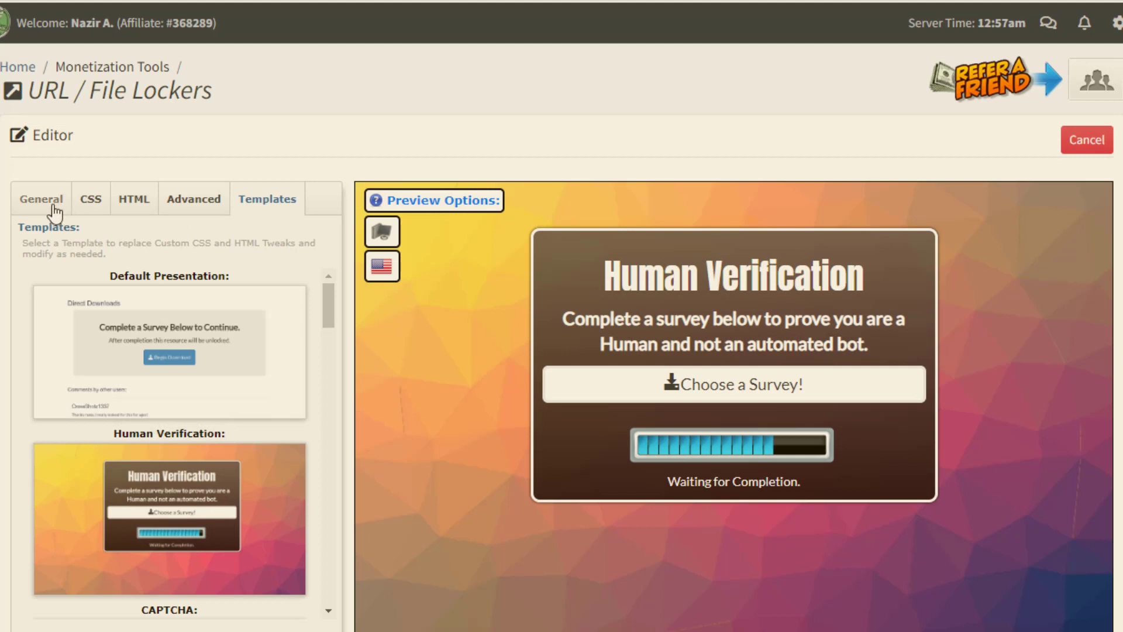
{"action": "left_click", "coordinate": [46, 209]}
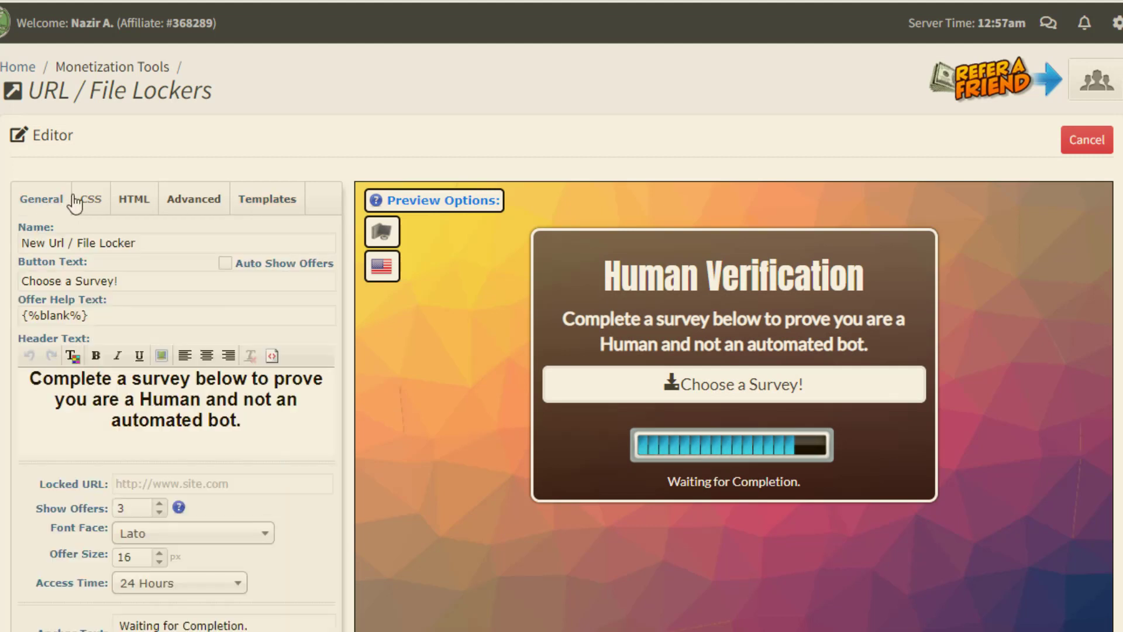
{"action": "left_click_drag", "start_coordinate": [134, 244], "coordinate": [21, 243]}
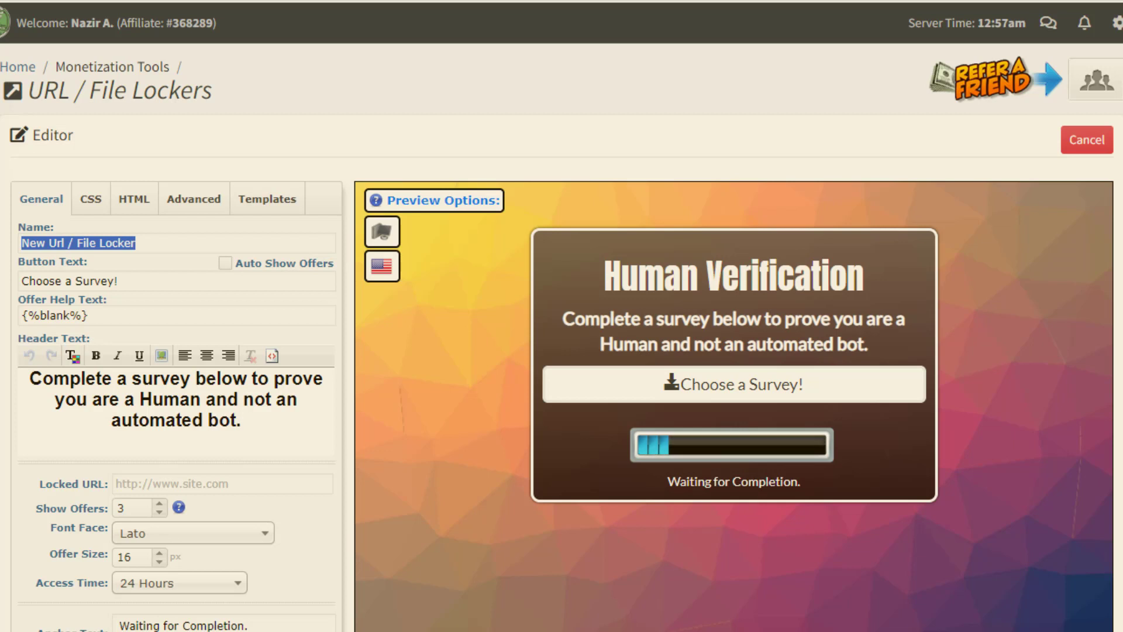
Name the locker 'Gaming Locker' and make the button read 'Choose To Answer some General Question!'.
{"action": "type", "text": "Gaming"}
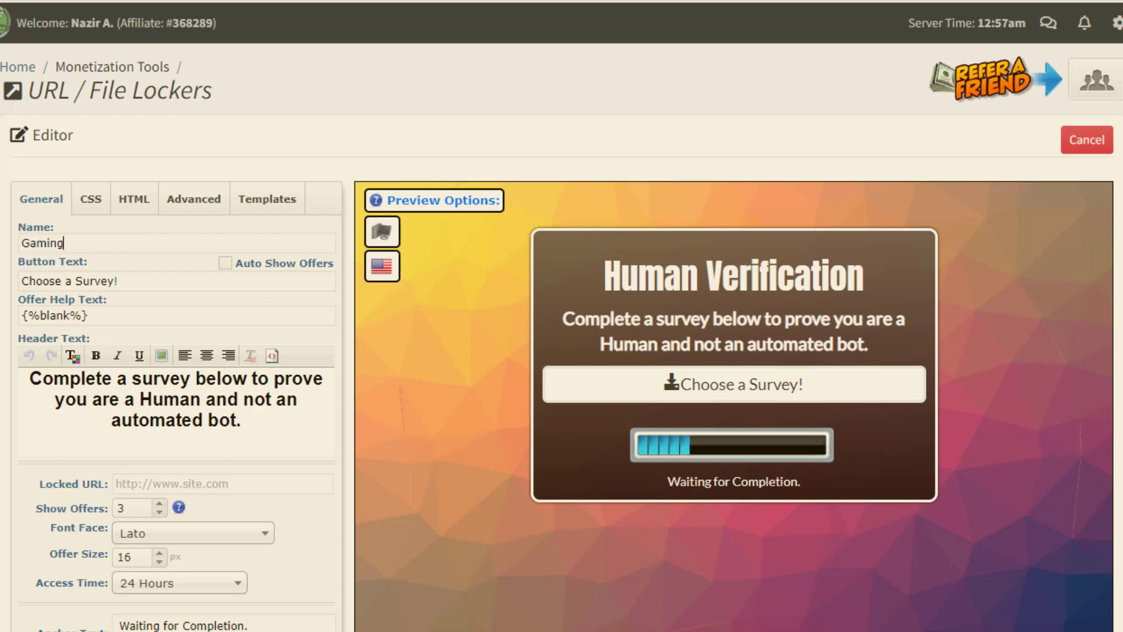
{"action": "type", "text": " Locker"}
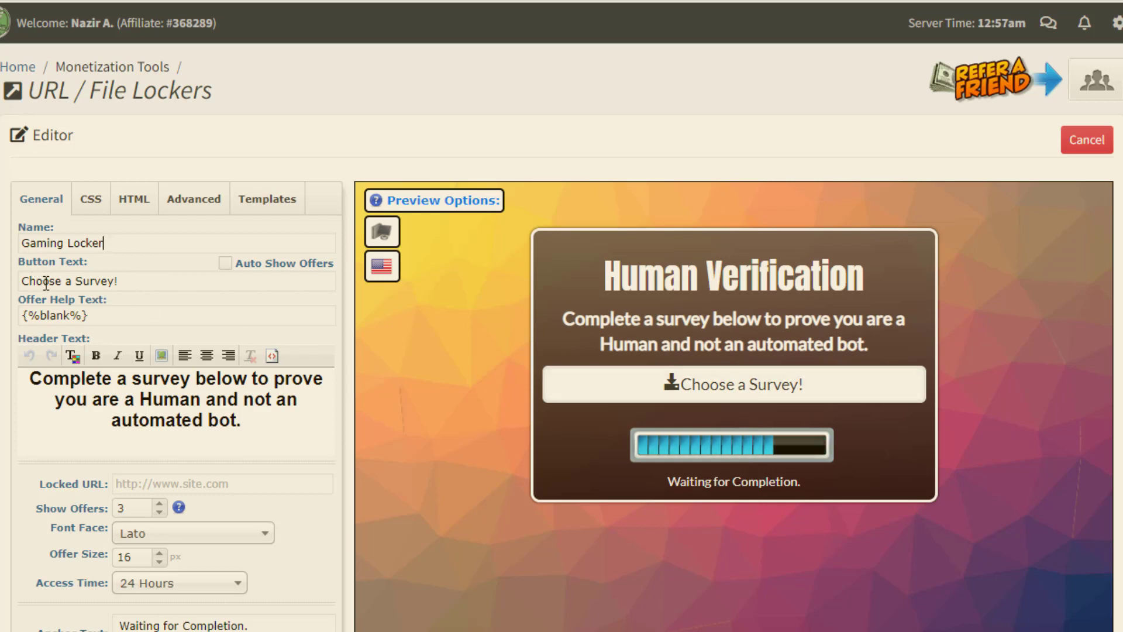
{"action": "double_click", "coordinate": [97, 281]}
{"action": "key", "text": "BackSpace"}
{"action": "key", "text": "BackSpace"}
{"action": "key", "text": "BackSpace"}
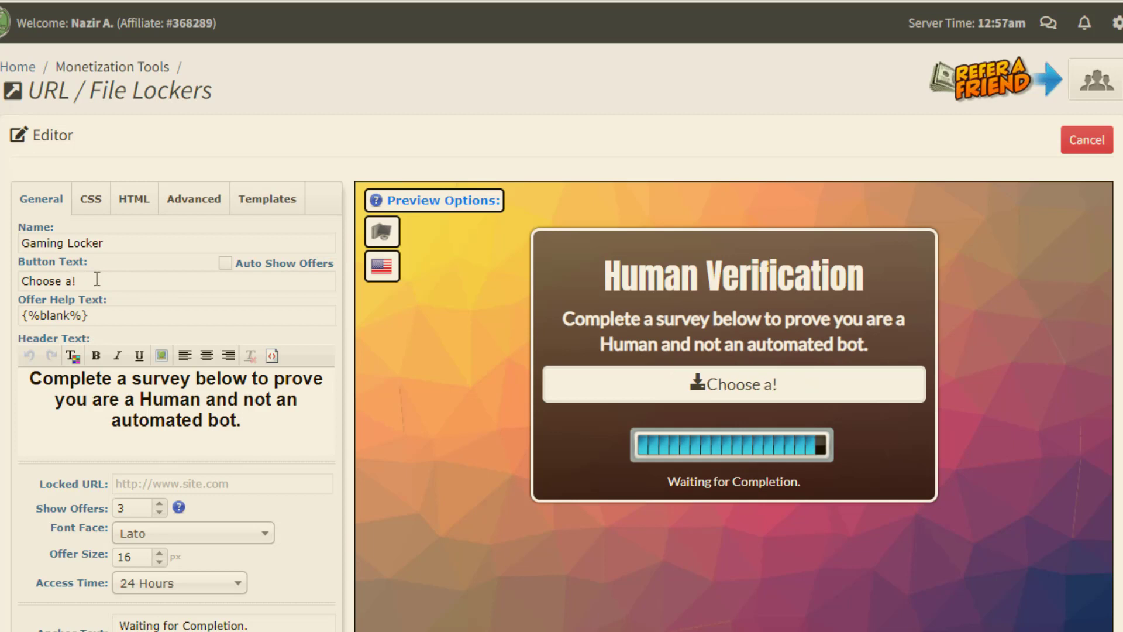
{"action": "type", "text": "To Answer"}
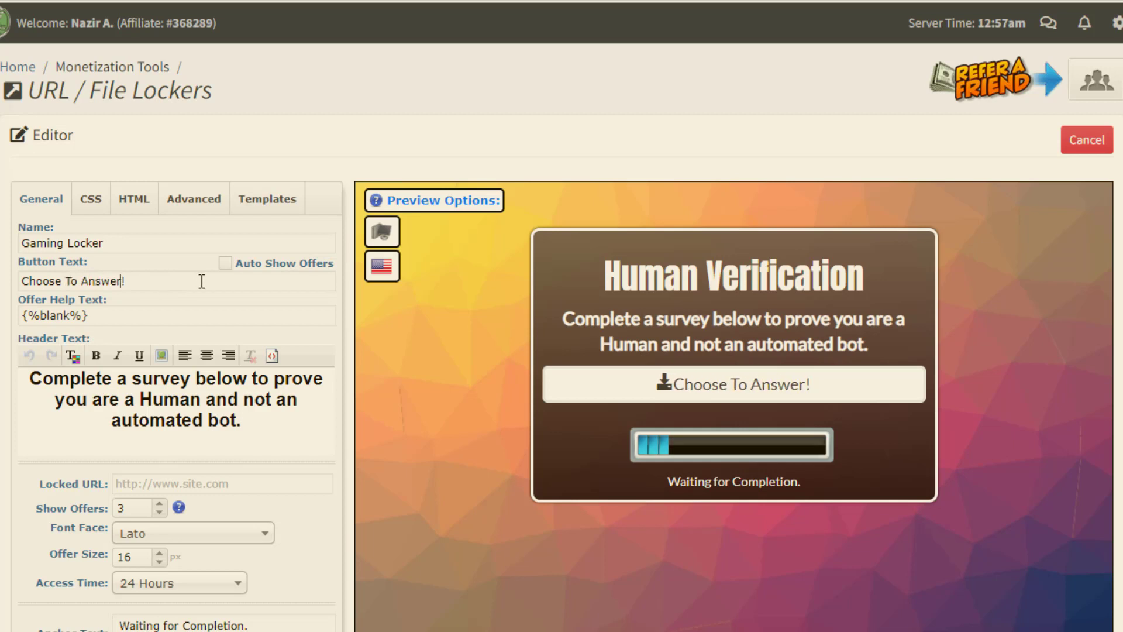
{"action": "type", "text": " so"}
{"action": "type", "text": "me Ge"}
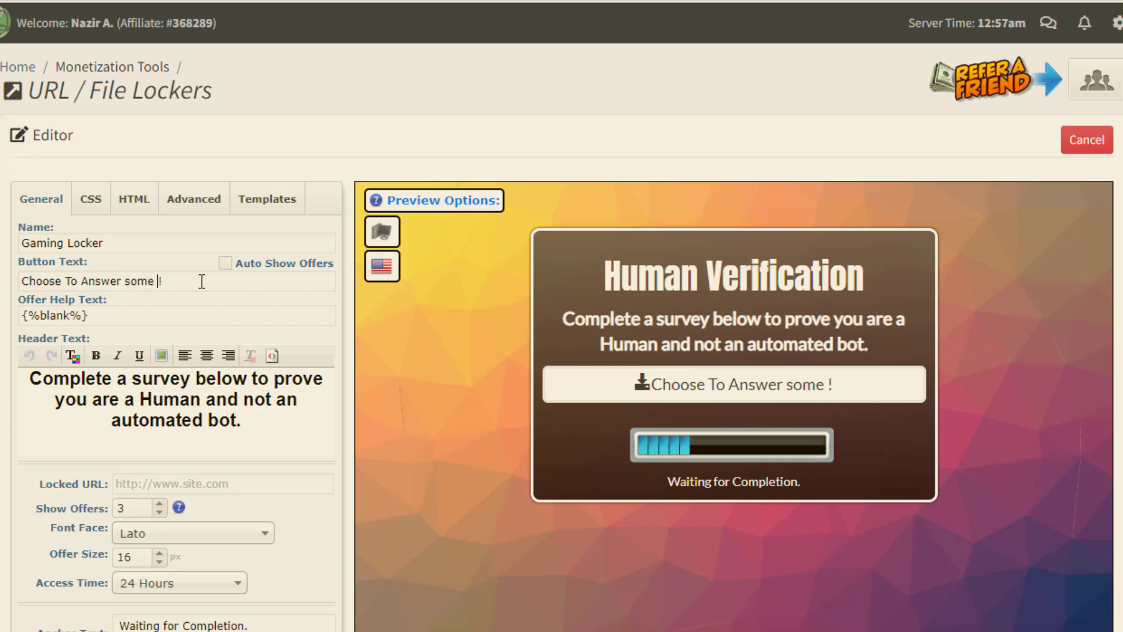
{"action": "type", "text": "neral Q"}
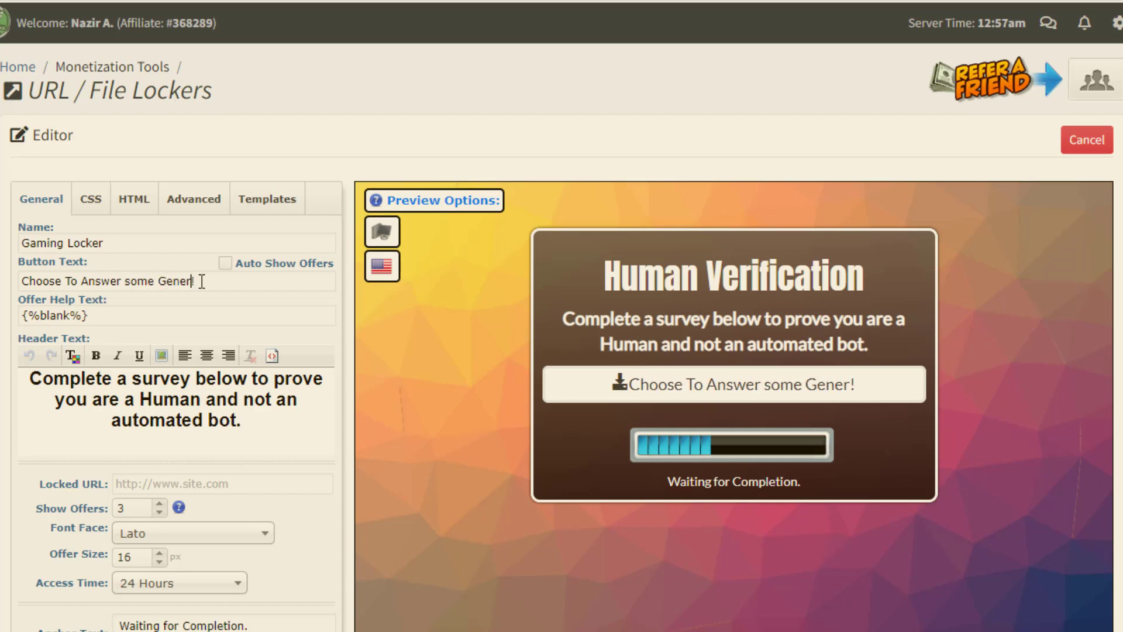
{"action": "type", "text": "uestion"}
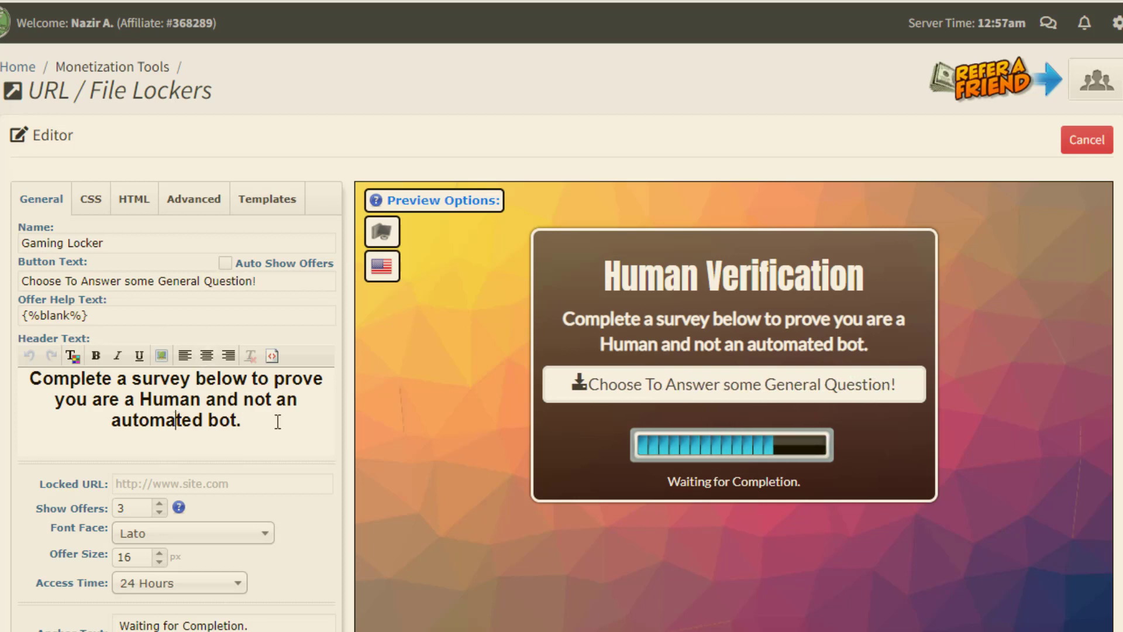
Make the header open with 'Answer some questions' and end 'to Access your gaming.'.
{"action": "left_click", "coordinate": [163, 380]}
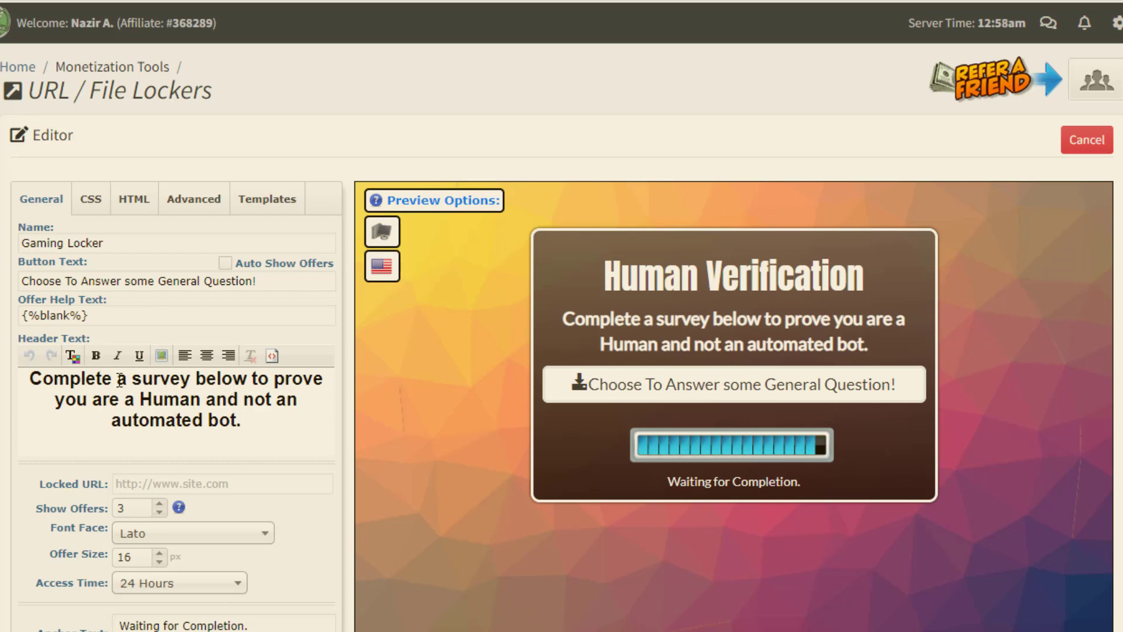
{"action": "left_click_drag", "start_coordinate": [117, 379], "coordinate": [170, 382]}
{"action": "left_click", "coordinate": [193, 380]}
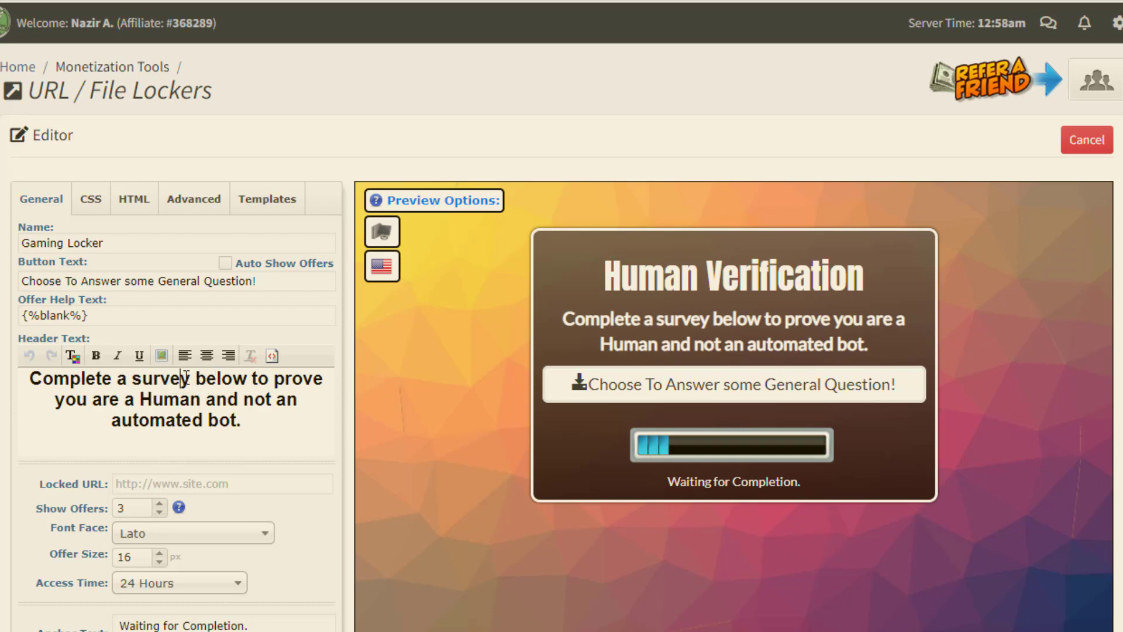
{"action": "left_click_drag", "start_coordinate": [195, 380], "coordinate": [27, 378]}
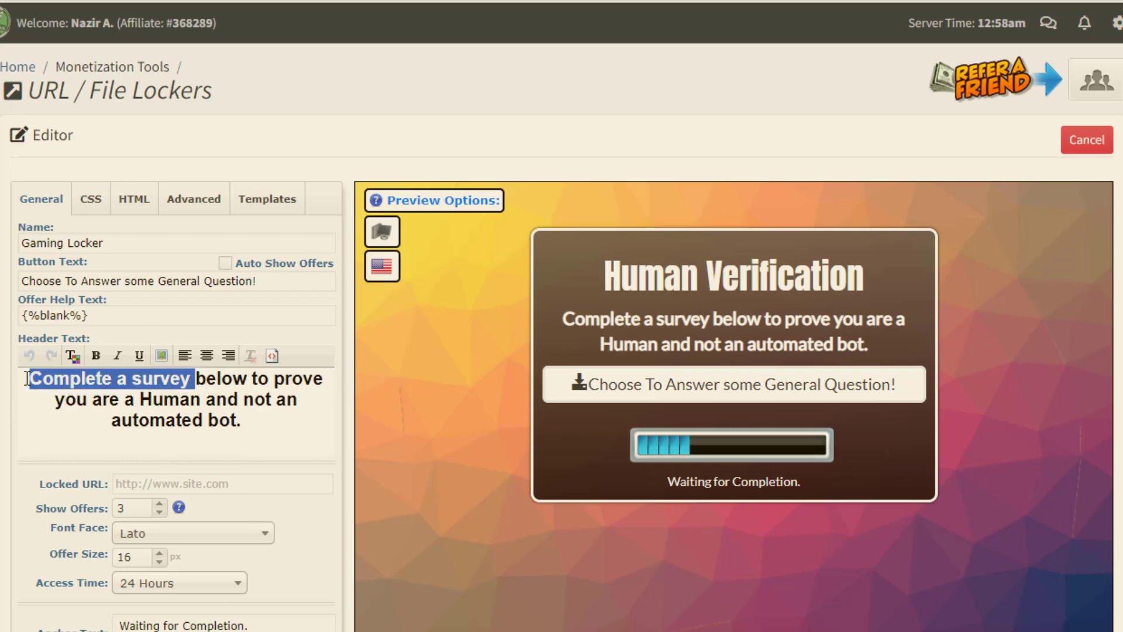
{"action": "type", "text": "Answer some "}
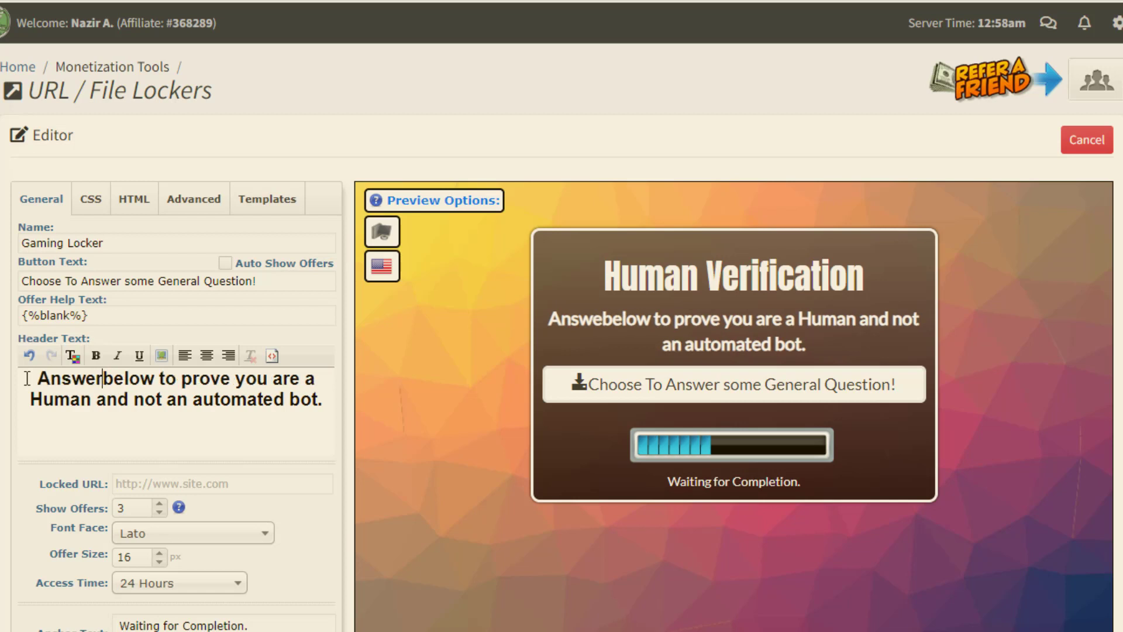
{"action": "type", "text": "questio"}
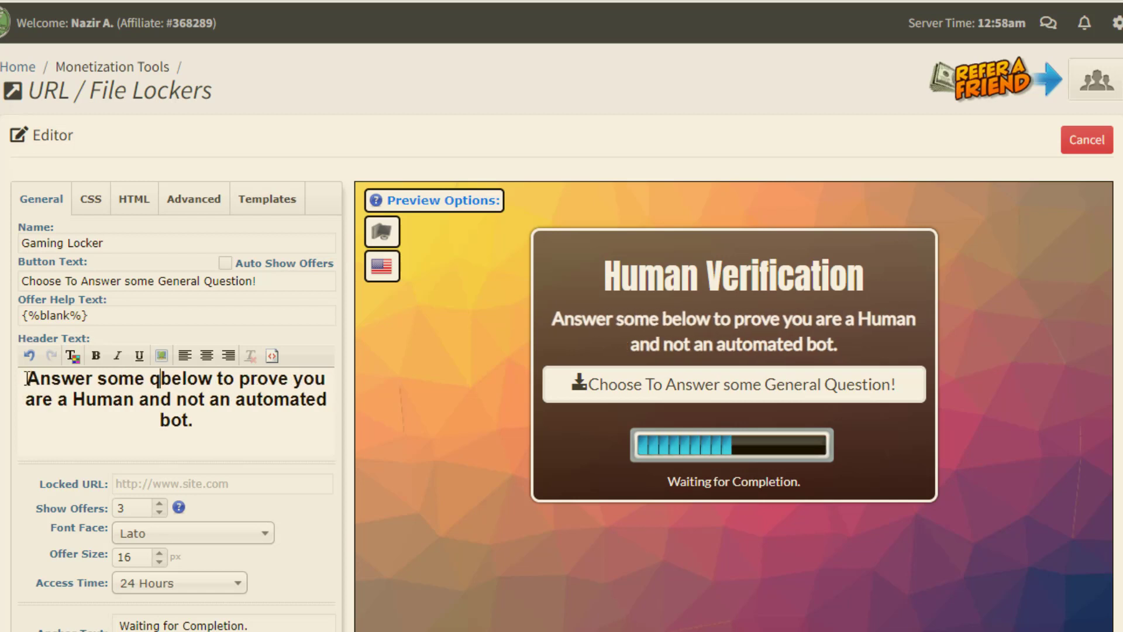
{"action": "type", "text": "ns"}
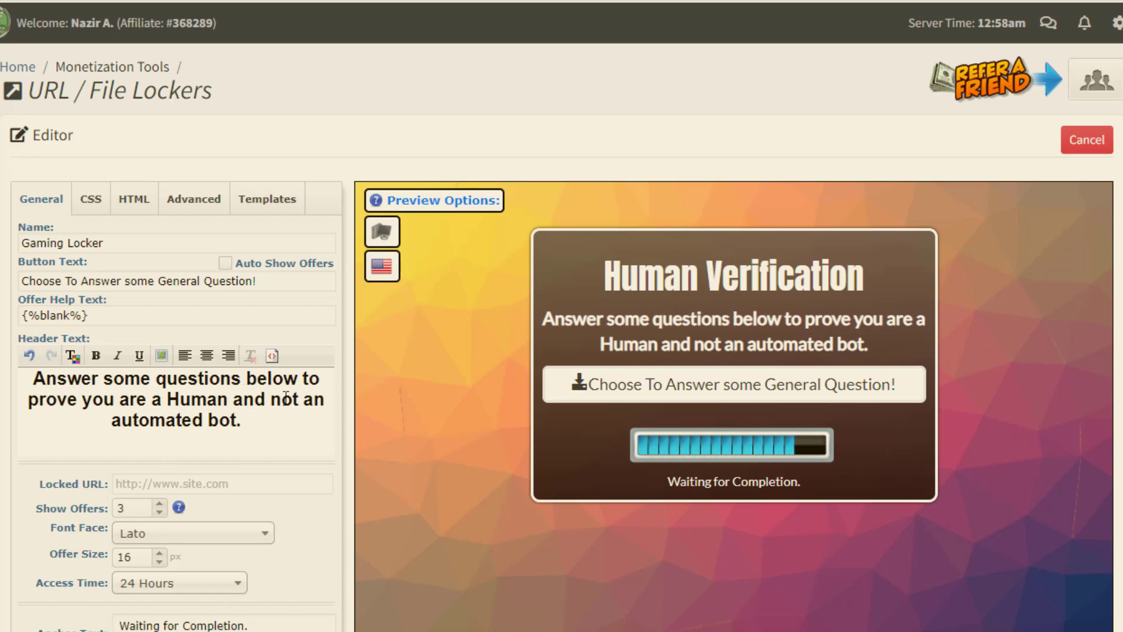
{"action": "left_click", "coordinate": [238, 422]}
{"action": "type", "text": "t"}
{"action": "type", "text": "o Acce"}
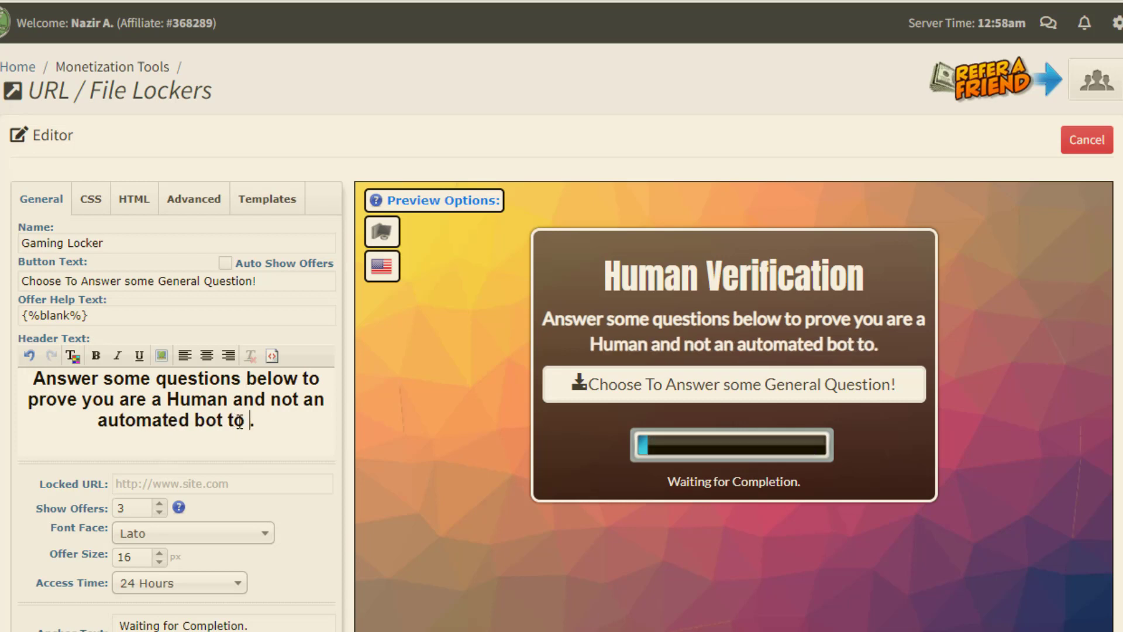
{"action": "type", "text": "ss yo"}
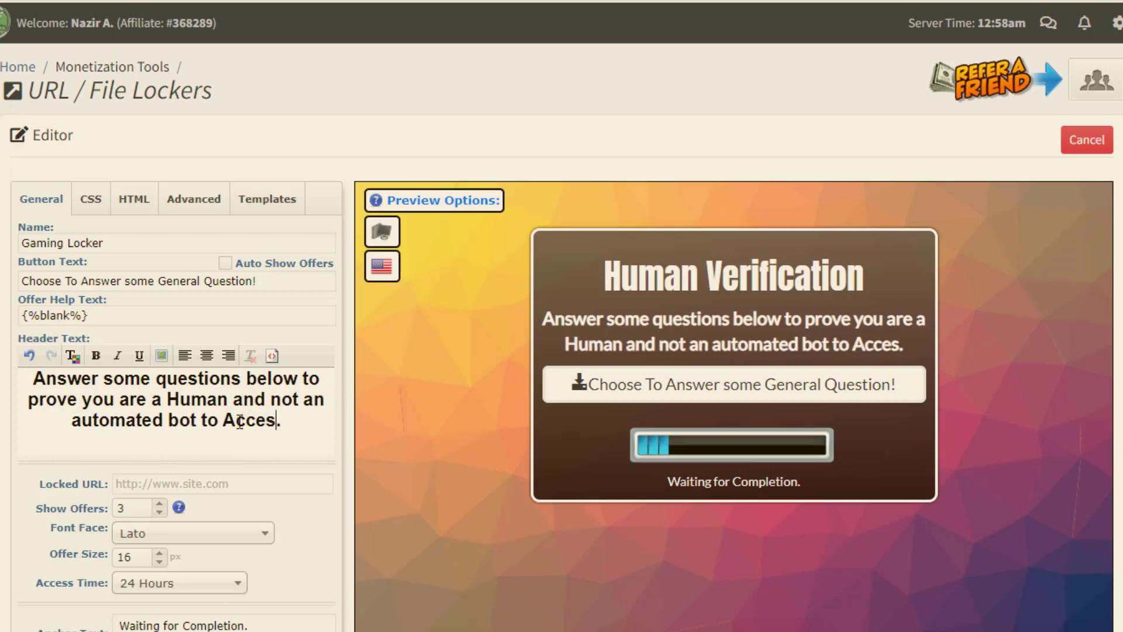
{"action": "type", "text": "ur gaming"}
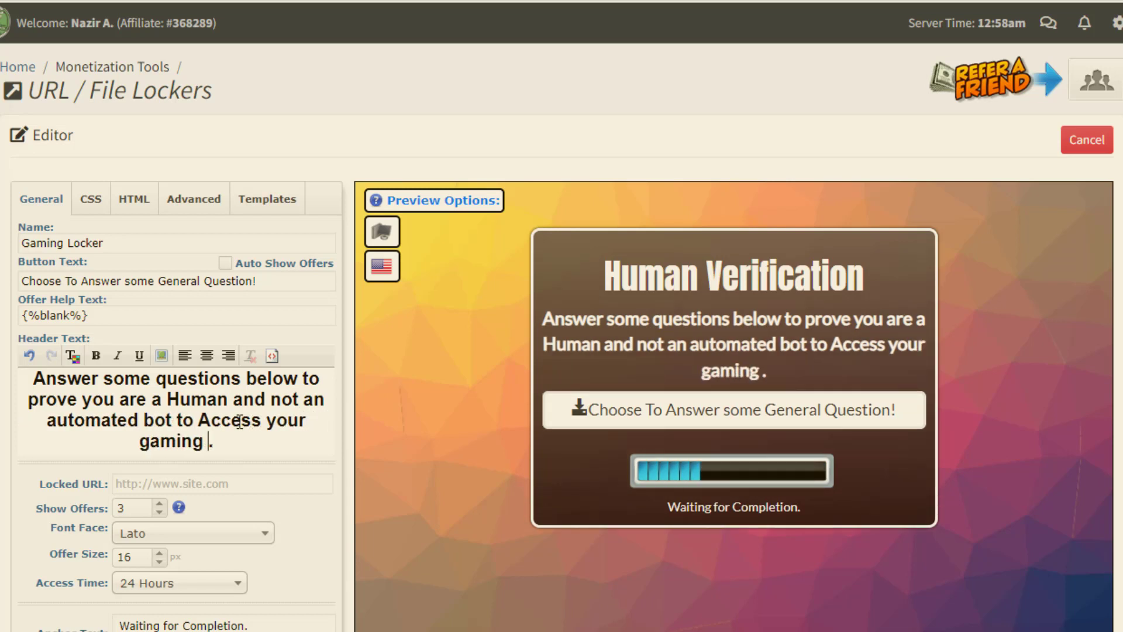
{"action": "key", "text": "BackSpace"}
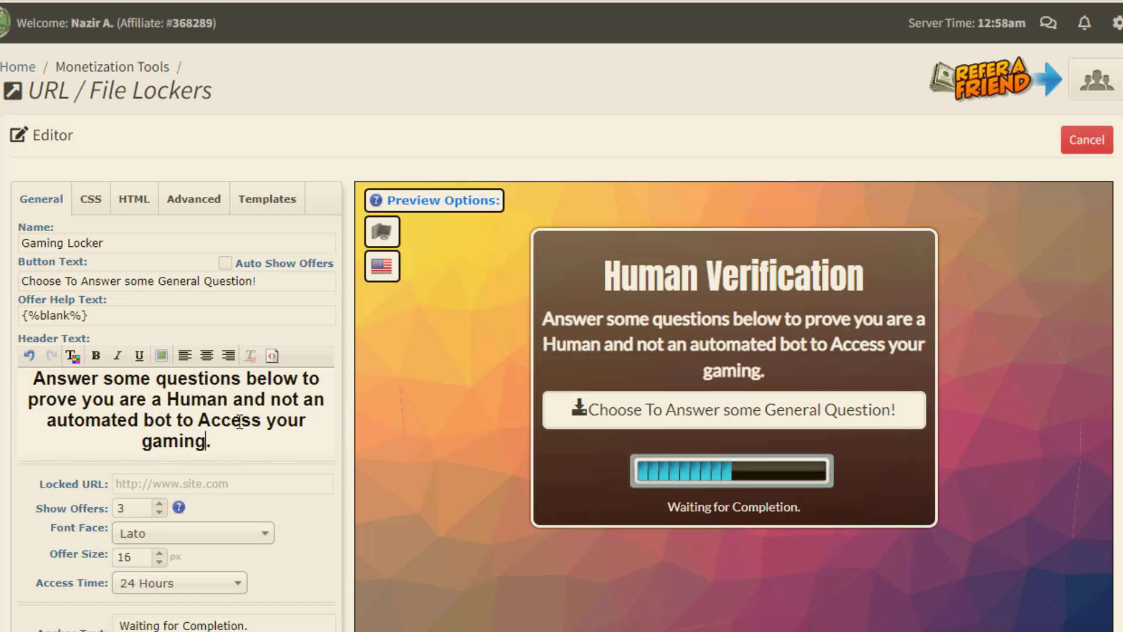
Paste the Twitch channel address as the locked URL and save Gaming Locker.
{"action": "left_click", "coordinate": [211, 488]}
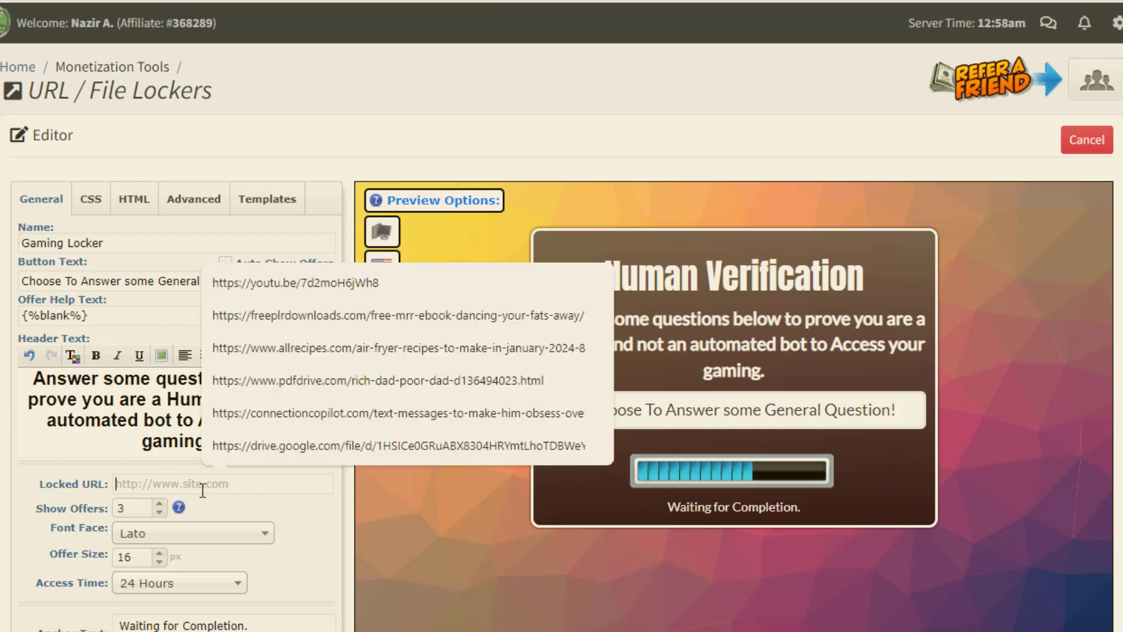
{"action": "type", "text": "https://www.twitch.tv/arguz11"}
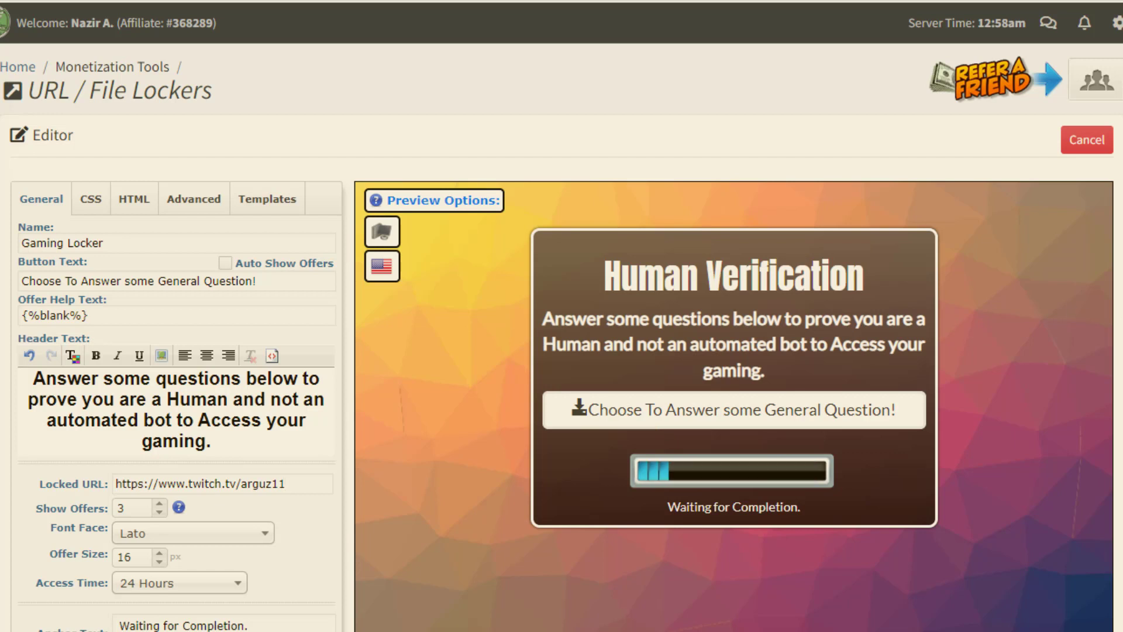
{"action": "scroll", "coordinate": [1108, 331], "scroll_direction": "down", "scroll_amount": 1}
{"action": "scroll", "coordinate": [561, 337], "scroll_direction": "down", "scroll_amount": 2}
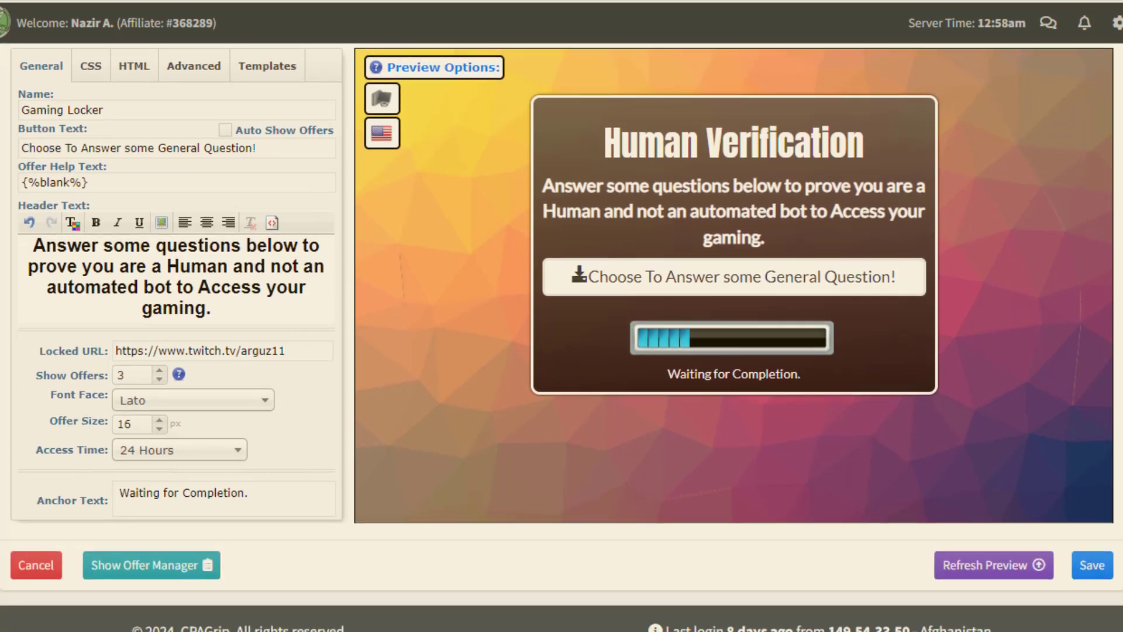
{"action": "scroll", "coordinate": [561, 337], "scroll_direction": "up", "scroll_amount": 1}
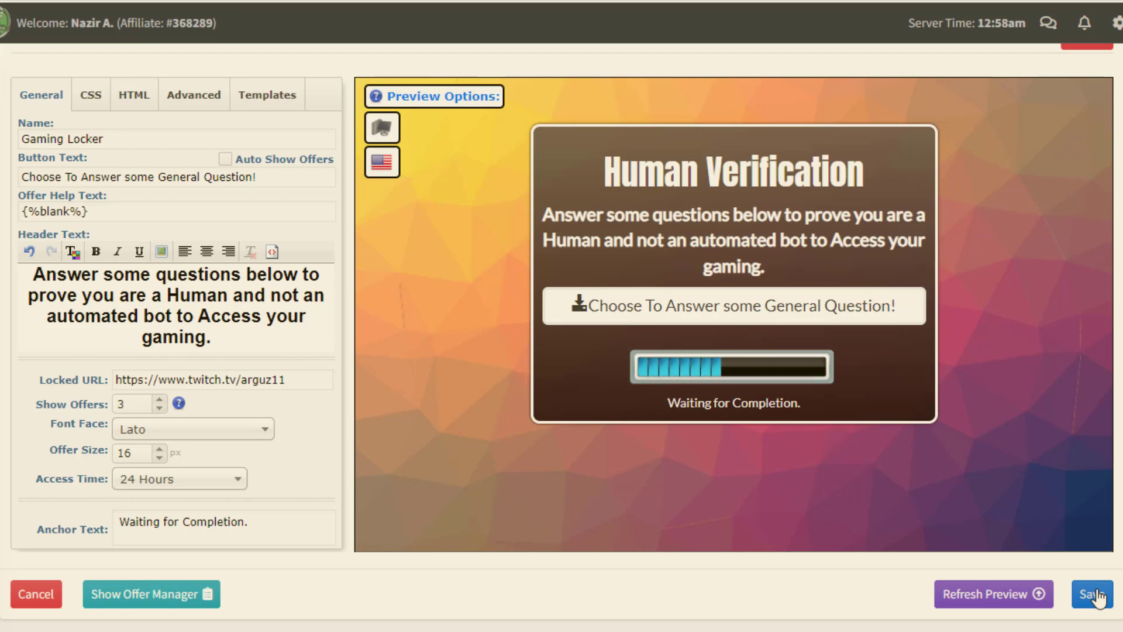
{"action": "left_click", "coordinate": [1097, 597]}
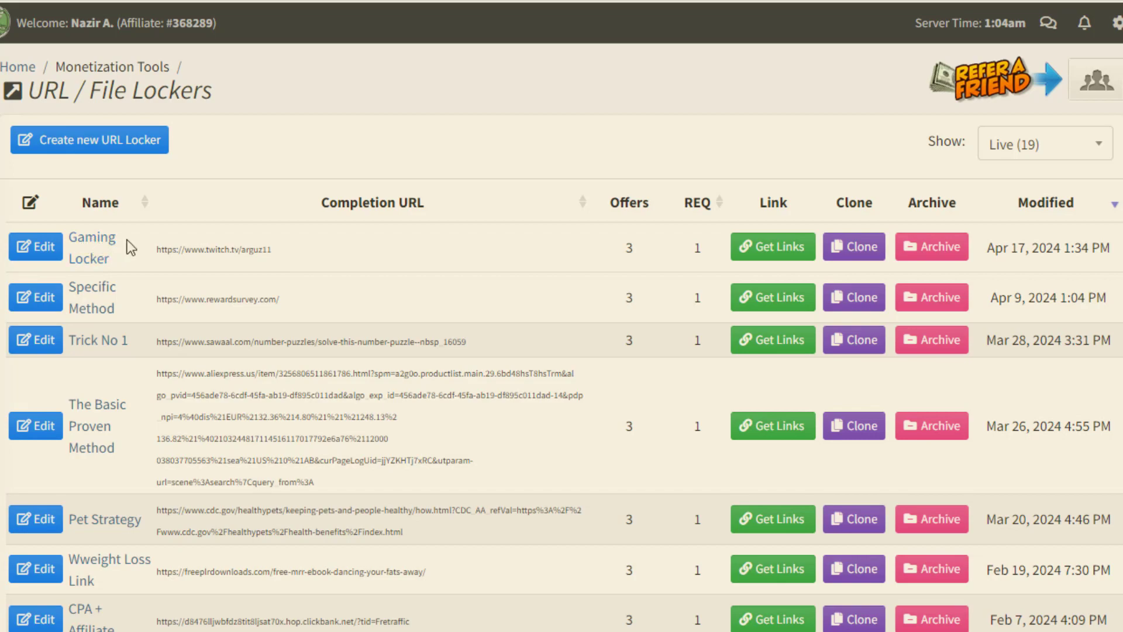
Generate Gaming Locker's link on the singingfiles.com (new) domain and copy it.
{"action": "left_click", "coordinate": [780, 247]}
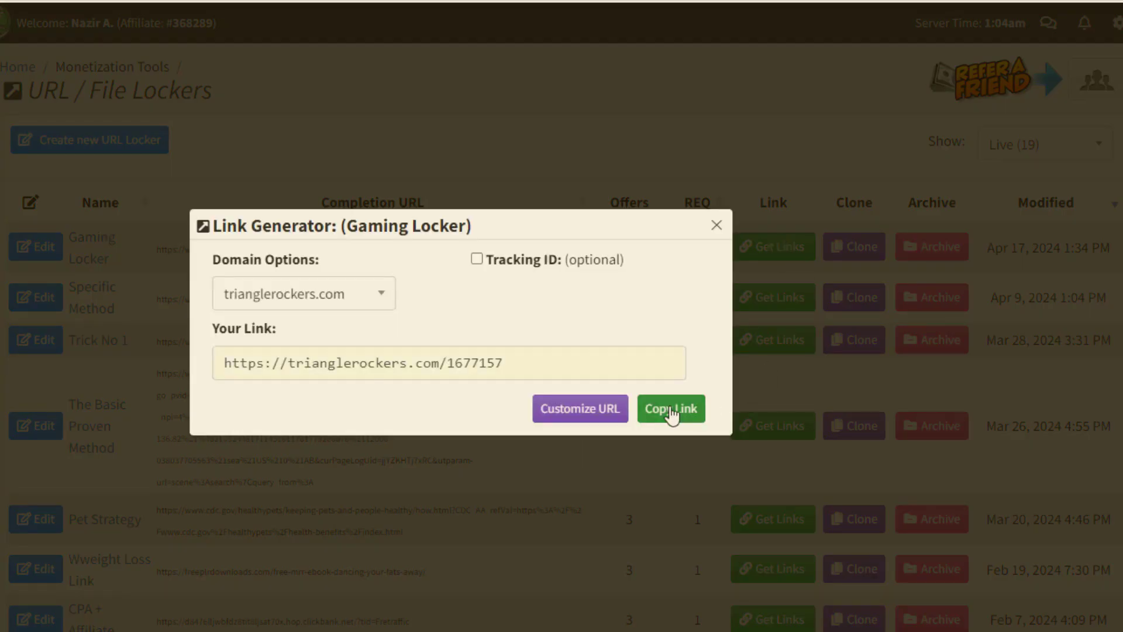
{"action": "left_click", "coordinate": [667, 413]}
{"action": "left_click", "coordinate": [384, 294]}
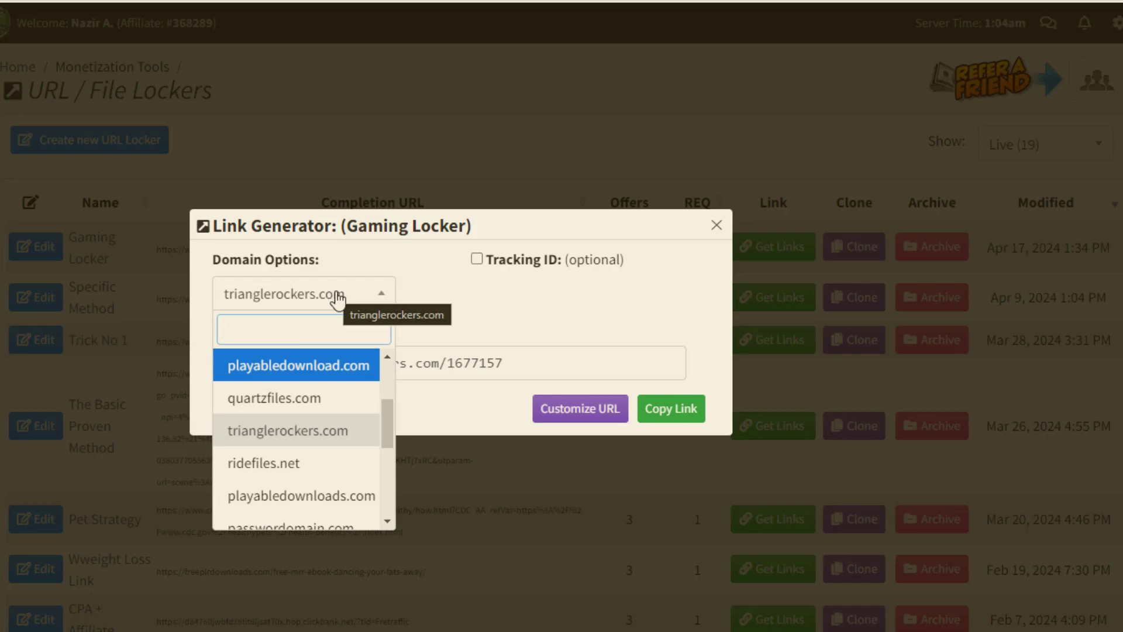
{"action": "left_click_drag", "start_coordinate": [391, 405], "coordinate": [387, 345]}
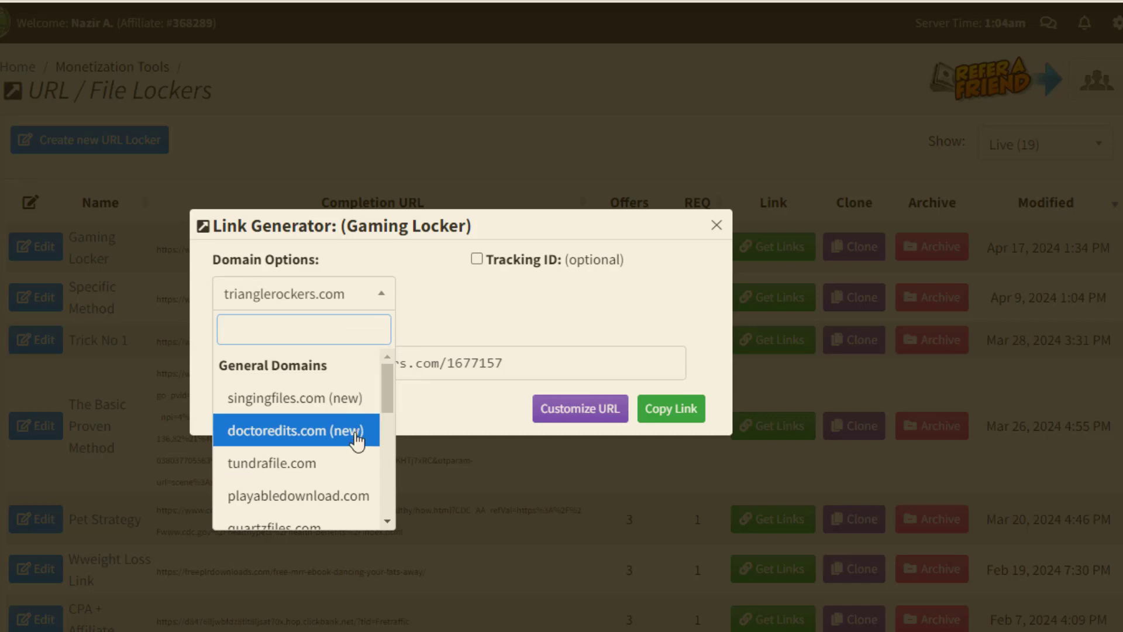
{"action": "left_click", "coordinate": [347, 400]}
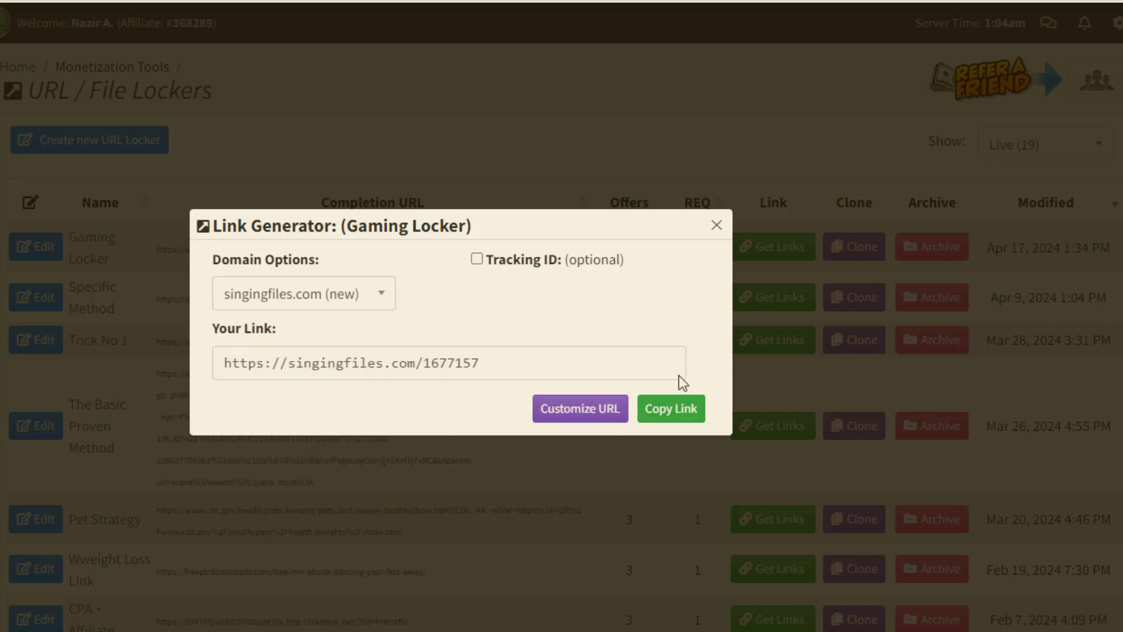
{"action": "left_click", "coordinate": [674, 412]}
{"action": "left_click", "coordinate": [747, 611]}
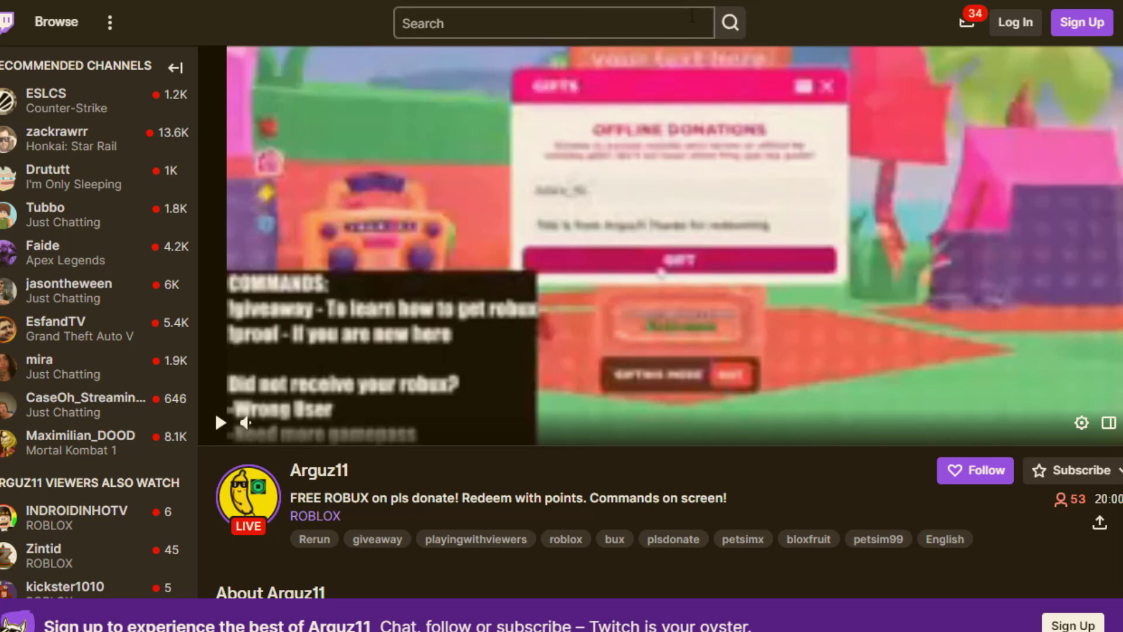
Switch to the 'Free Ads Posting Copies!' notepad document.
{"action": "left_click", "coordinate": [552, 23]}
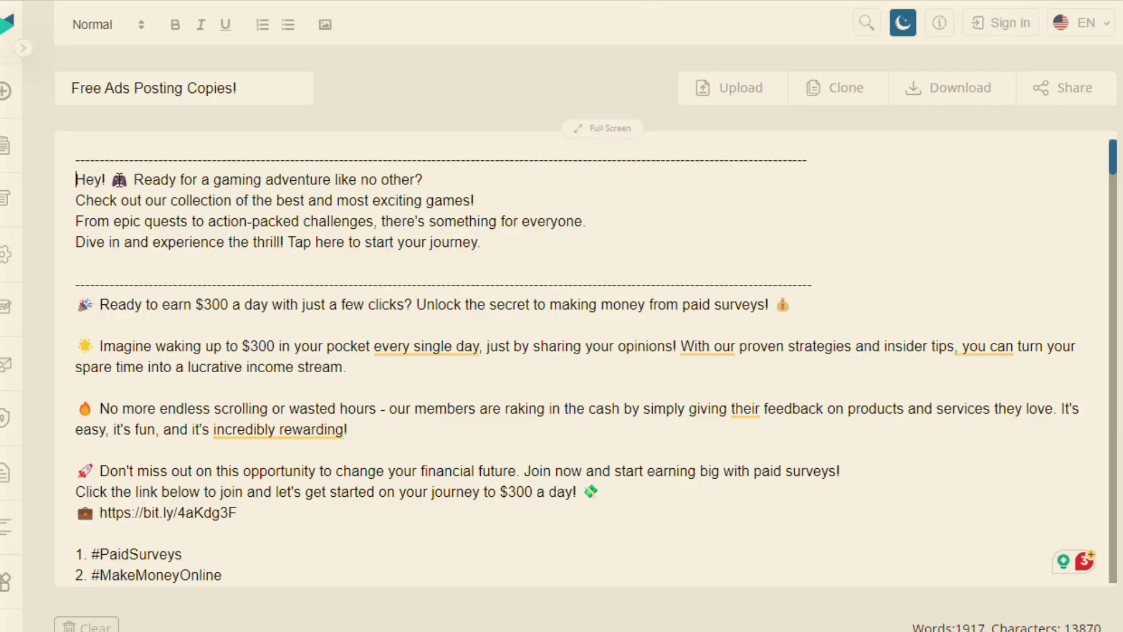
Paste the singingfiles.com locker link after 'Tap here to start your journey.' and check it by highlighting.
{"action": "left_click_drag", "start_coordinate": [75, 179], "coordinate": [496, 240]}
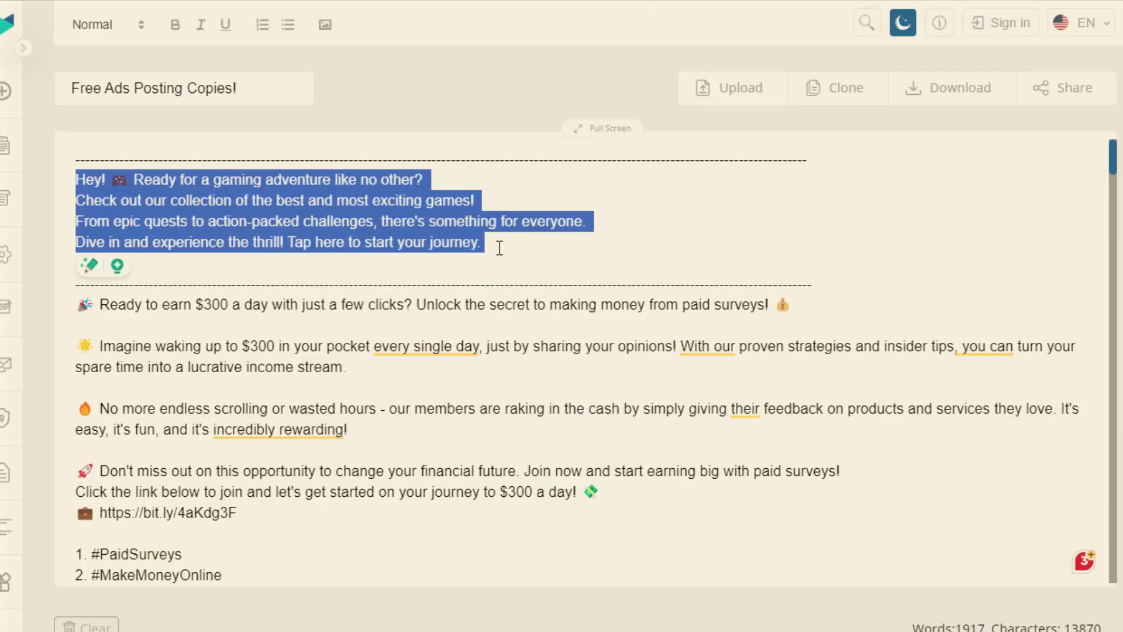
{"action": "left_click", "coordinate": [499, 248]}
{"action": "key", "text": "ctrl+v"}
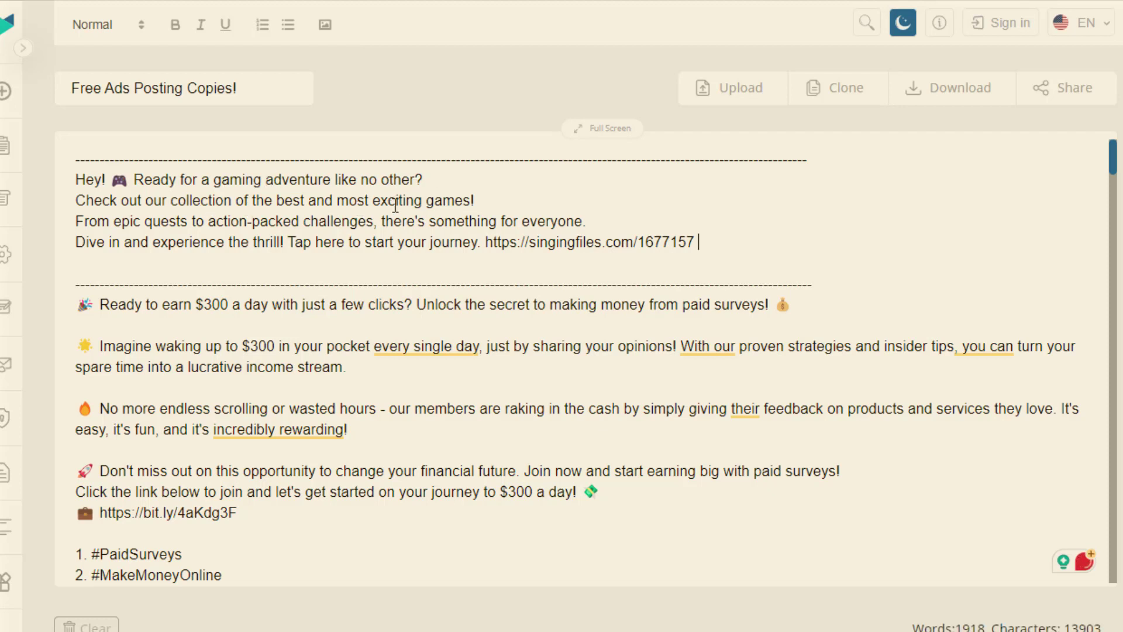
{"action": "mouse_move", "coordinate": [477, 221]}
{"action": "left_mouse_down"}
{"action": "mouse_move", "coordinate": [494, 221]}
{"action": "mouse_move", "coordinate": [218, 243]}
{"action": "left_mouse_up"}
{"action": "left_click", "coordinate": [216, 222]}
{"action": "left_click_drag", "start_coordinate": [528, 250], "coordinate": [61, 188]}
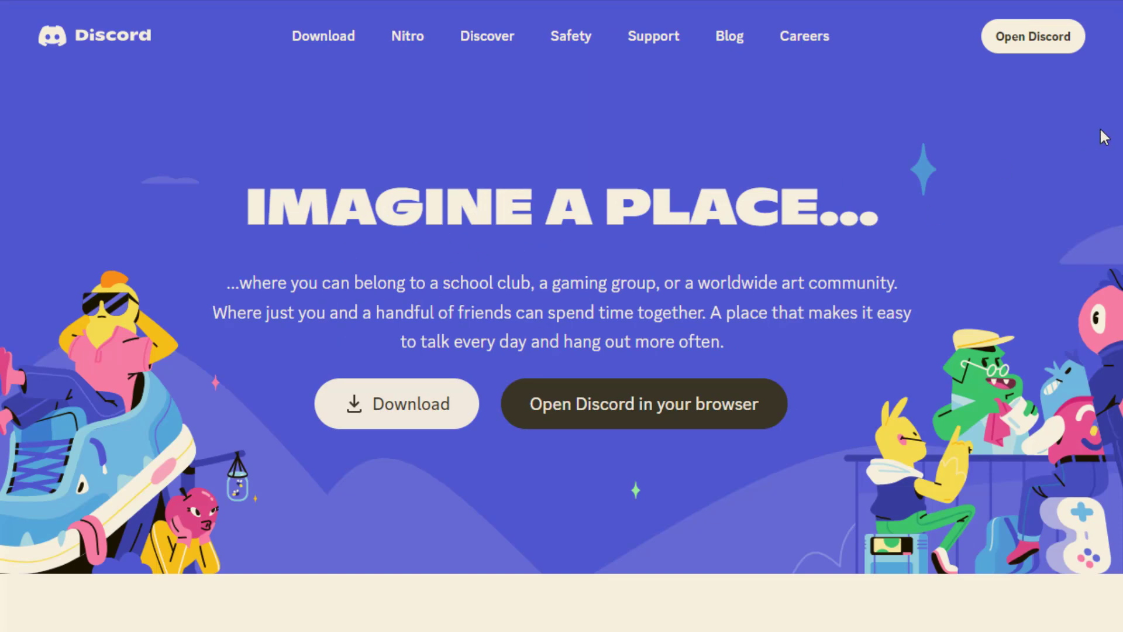
{"action": "scroll", "coordinate": [561, 287], "scroll_direction": "down", "scroll_amount": 3}
{"action": "scroll", "coordinate": [562, 287], "scroll_direction": "up", "scroll_amount": 3}
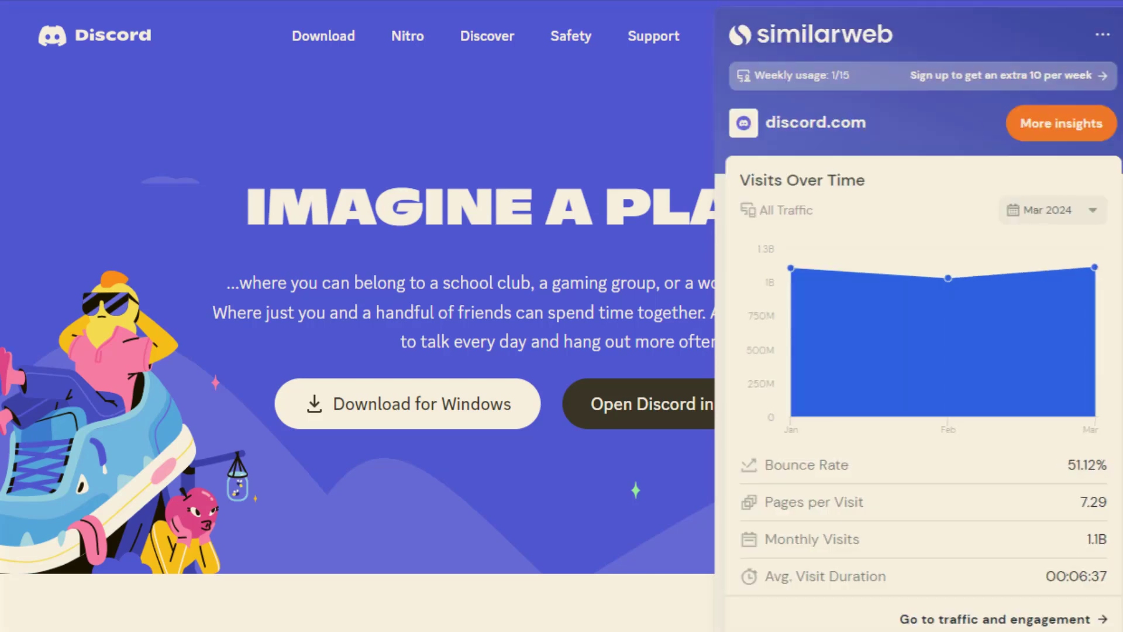
{"action": "scroll", "coordinate": [1114, 336], "scroll_direction": "down", "scroll_amount": 4}
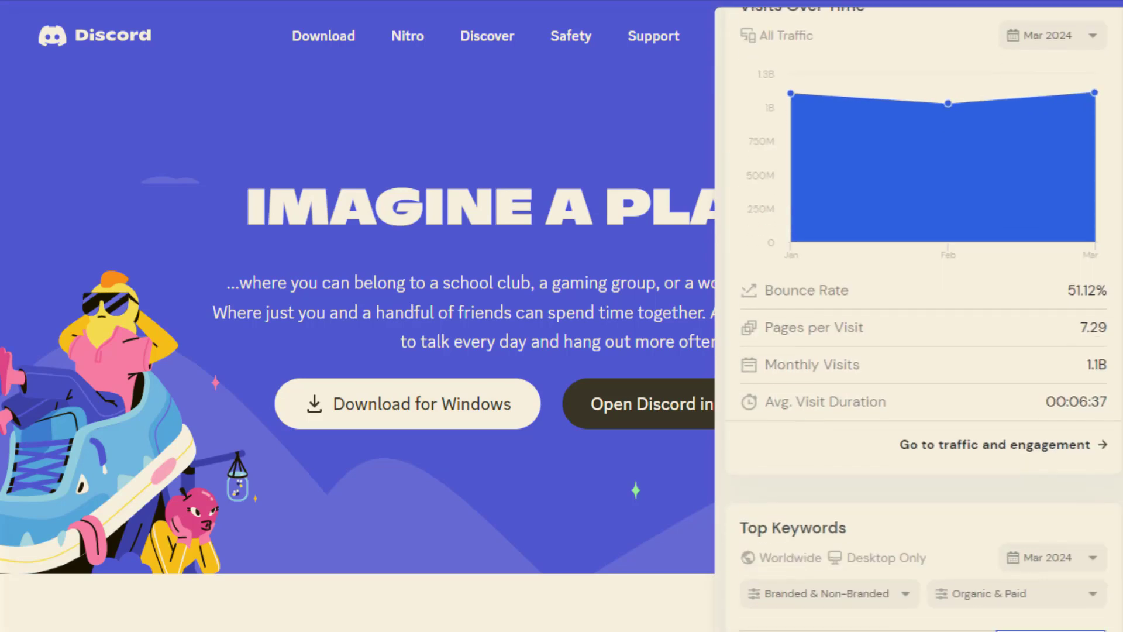
{"action": "left_click_drag", "start_coordinate": [1098, 319], "coordinate": [1074, 320]}
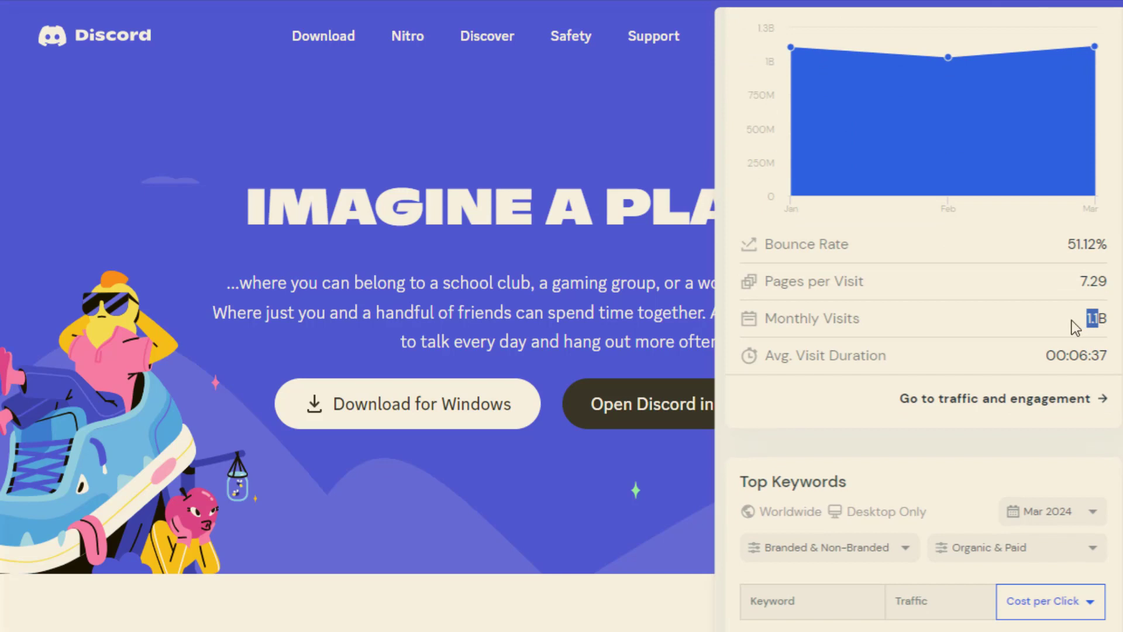
{"action": "left_click_drag", "start_coordinate": [882, 321], "coordinate": [734, 333]}
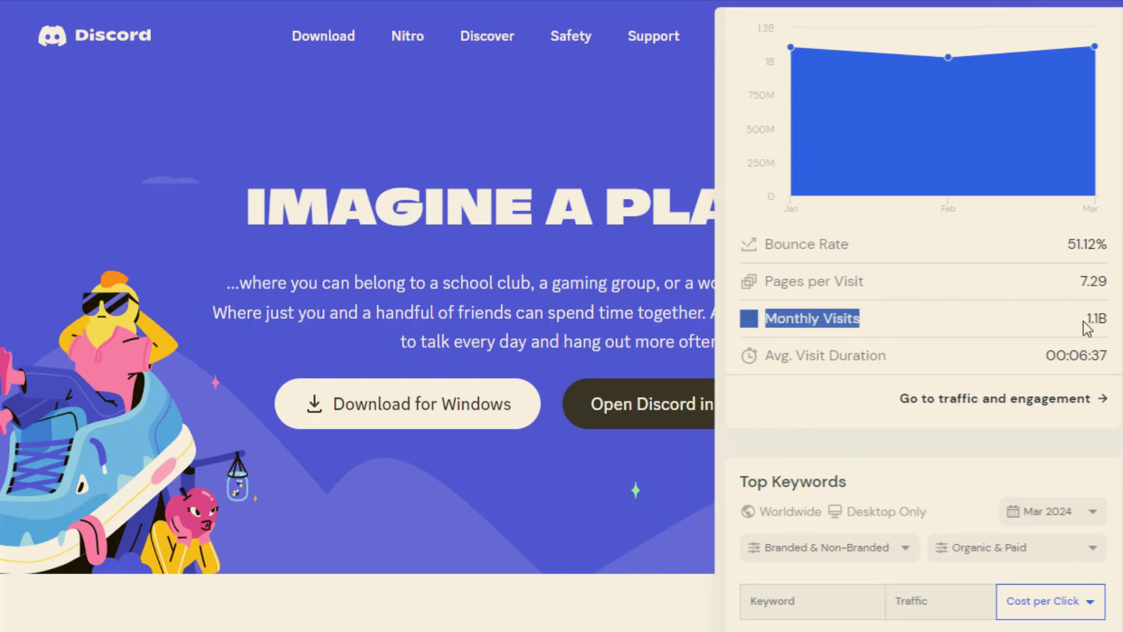
{"action": "left_click_drag", "start_coordinate": [1085, 320], "coordinate": [1120, 310]}
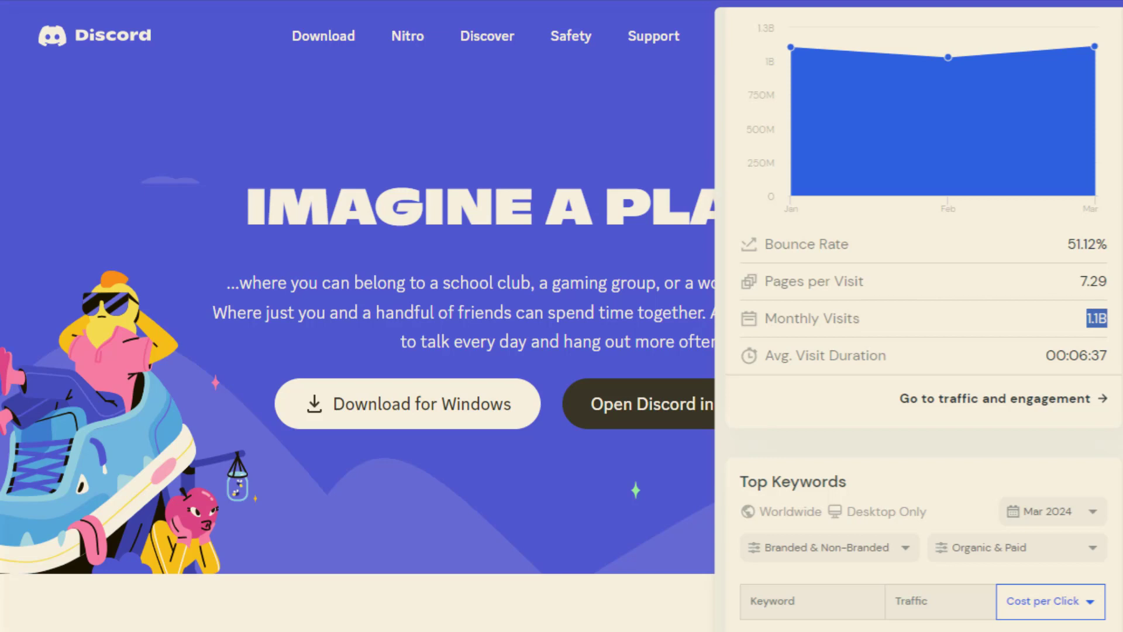
{"action": "scroll", "coordinate": [1118, 293], "scroll_direction": "up", "scroll_amount": 3}
{"action": "scroll", "coordinate": [1117, 245], "scroll_direction": "down", "scroll_amount": 2}
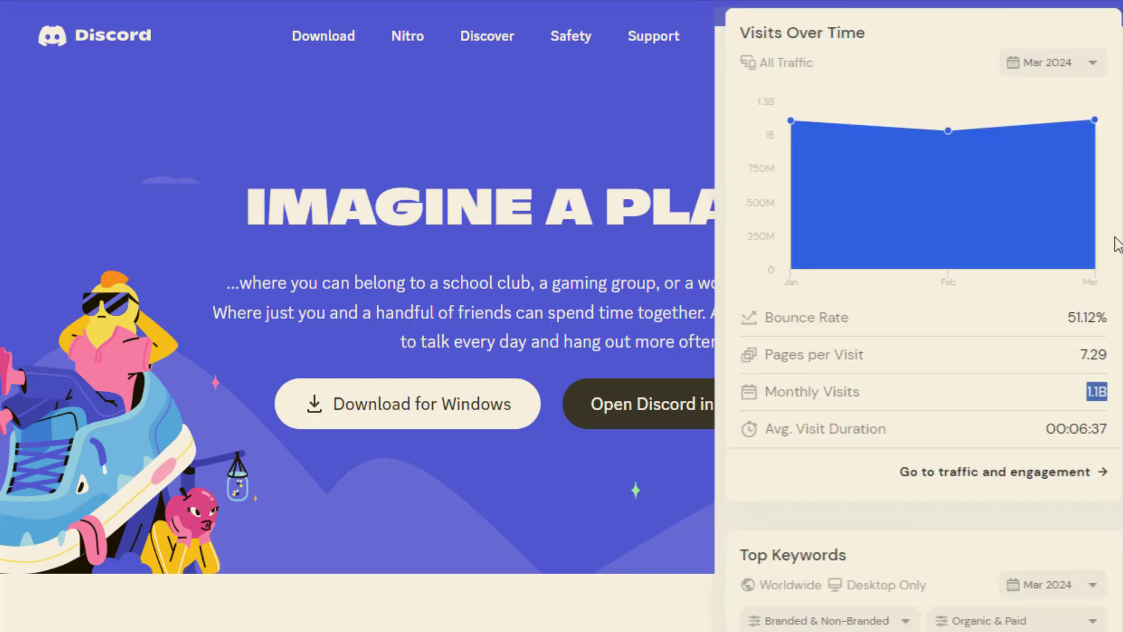
{"action": "scroll", "coordinate": [1117, 245], "scroll_direction": "down", "scroll_amount": 10}
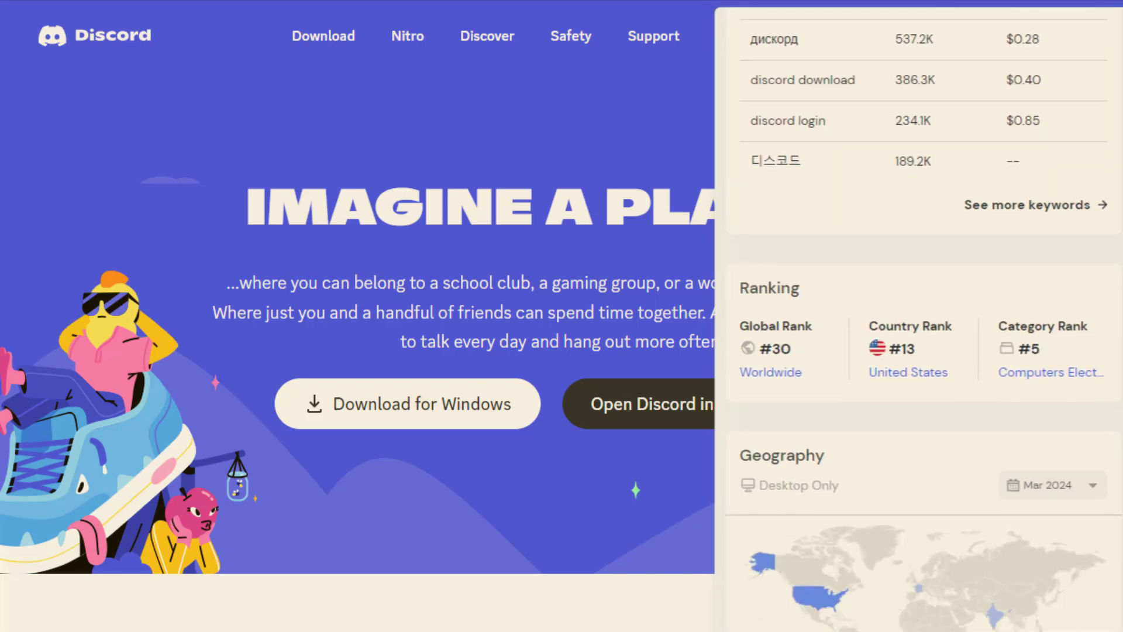
{"action": "scroll", "coordinate": [924, 322], "scroll_direction": "down", "scroll_amount": 4}
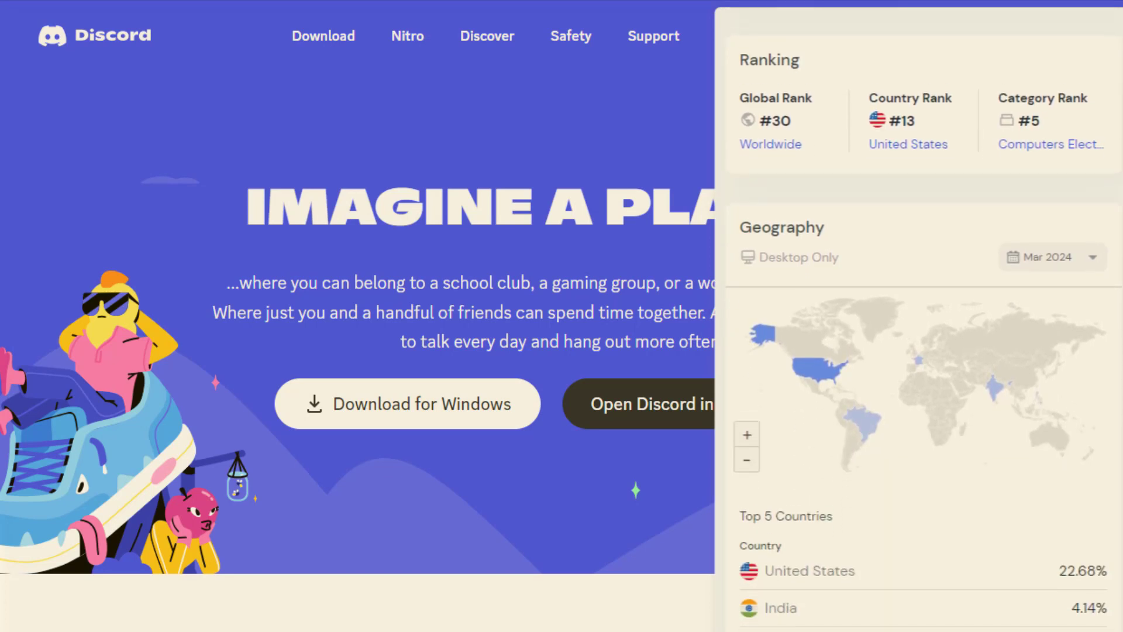
{"action": "scroll", "coordinate": [1019, 391], "scroll_direction": "up", "scroll_amount": 1}
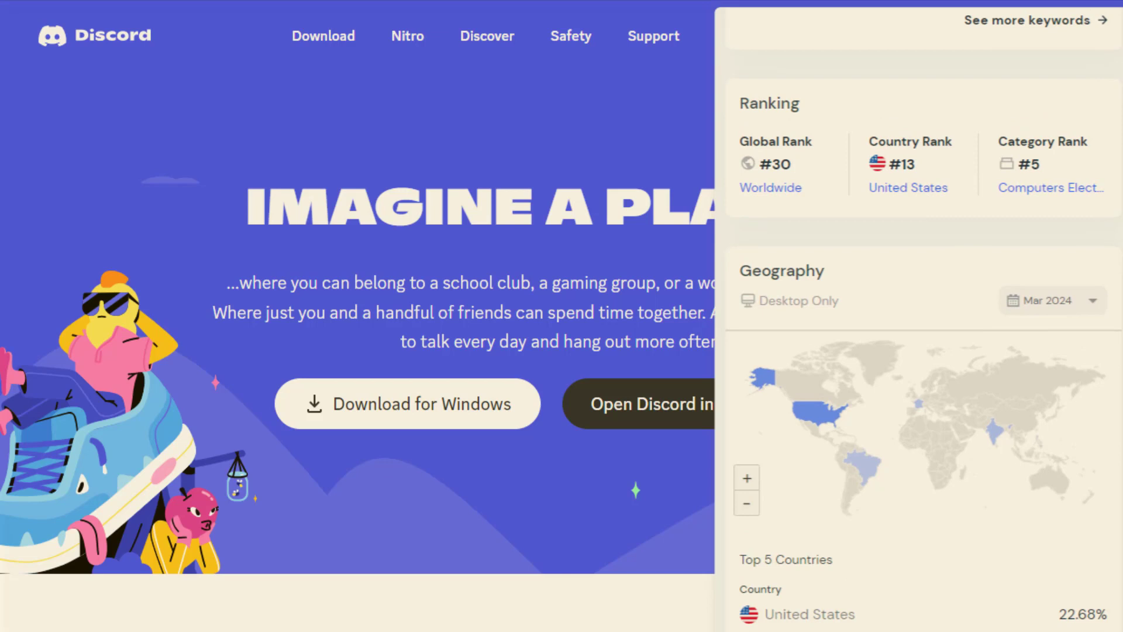
{"action": "scroll", "coordinate": [924, 322], "scroll_direction": "down", "scroll_amount": 7}
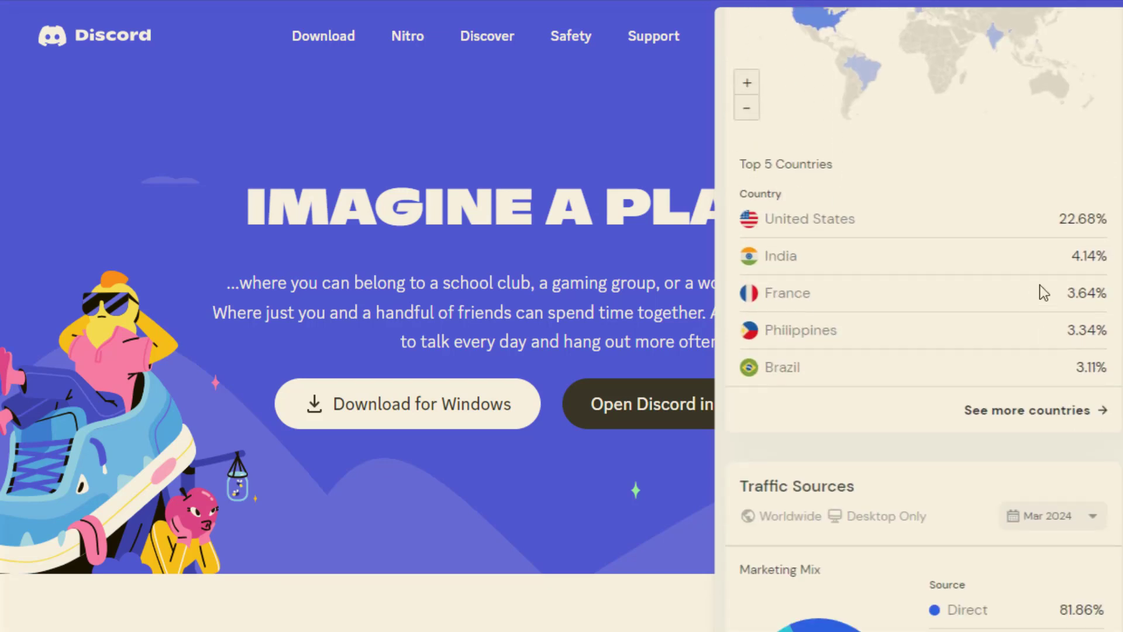
{"action": "left_click_drag", "start_coordinate": [1056, 220], "coordinate": [1115, 225]}
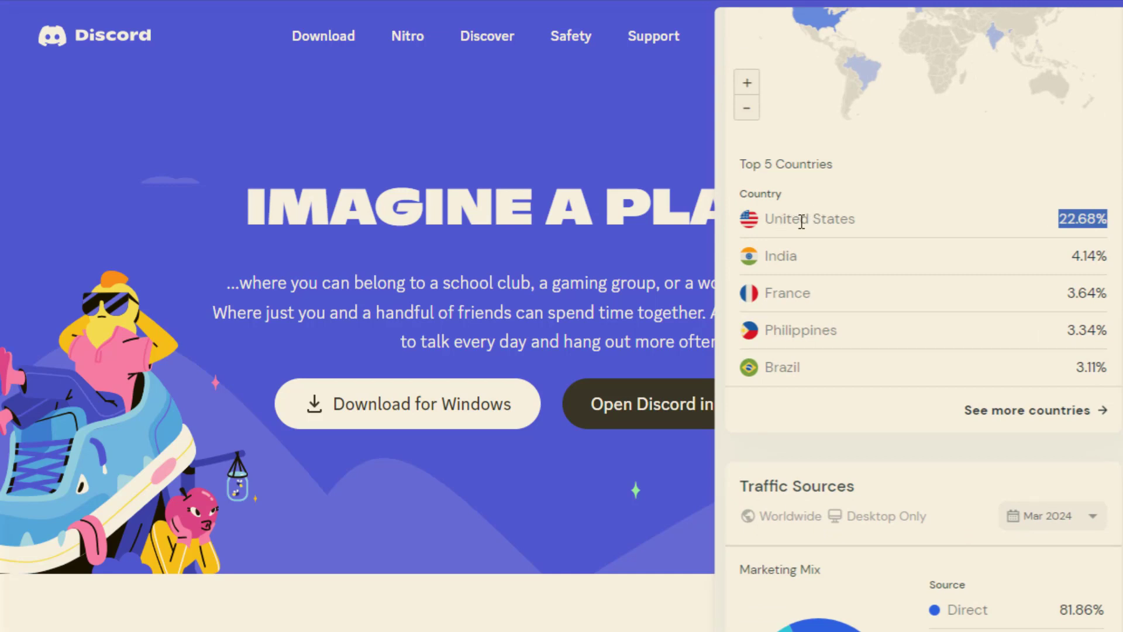
{"action": "left_click", "coordinate": [571, 240]}
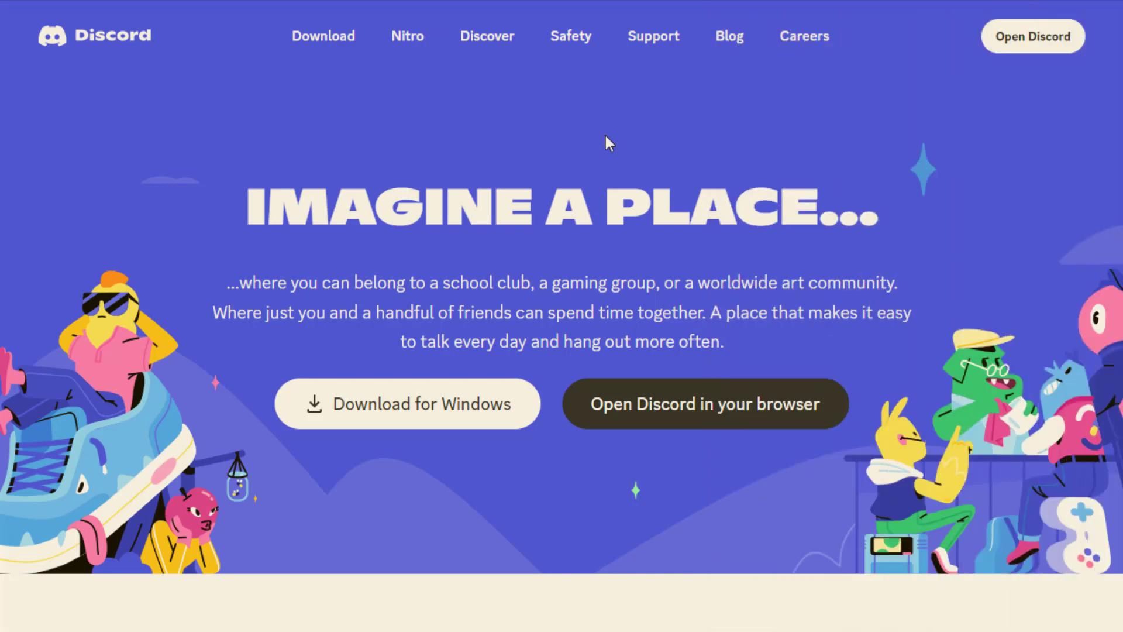